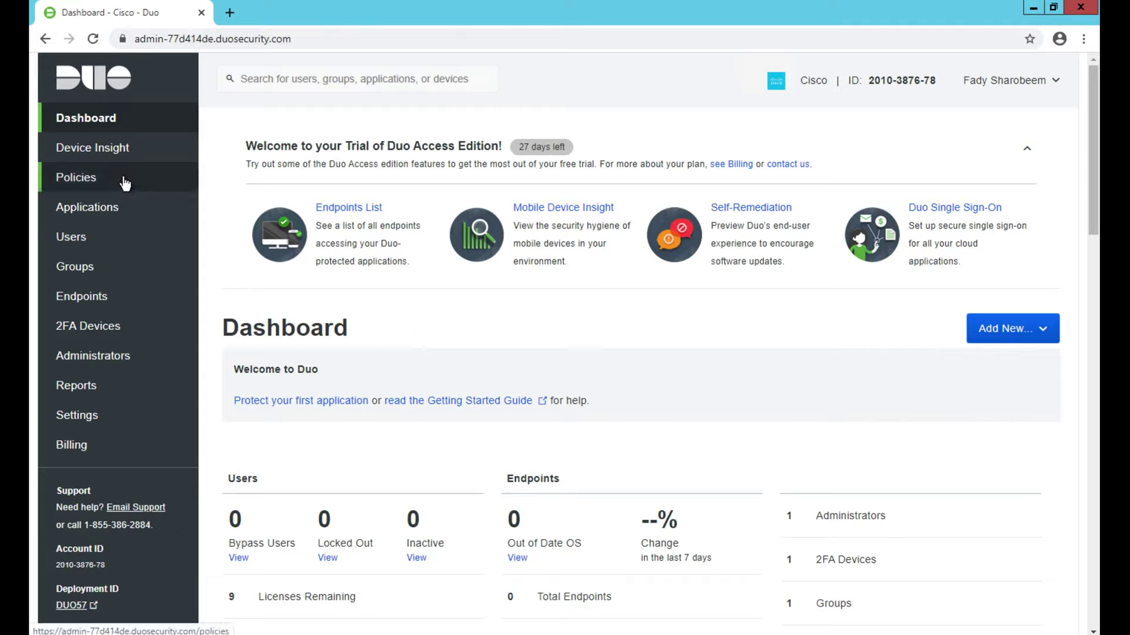
Step: Filter Duo's Protect an Application list by 'meraki' to reveal Meraki RADIUS VPN
left_click(115, 208)
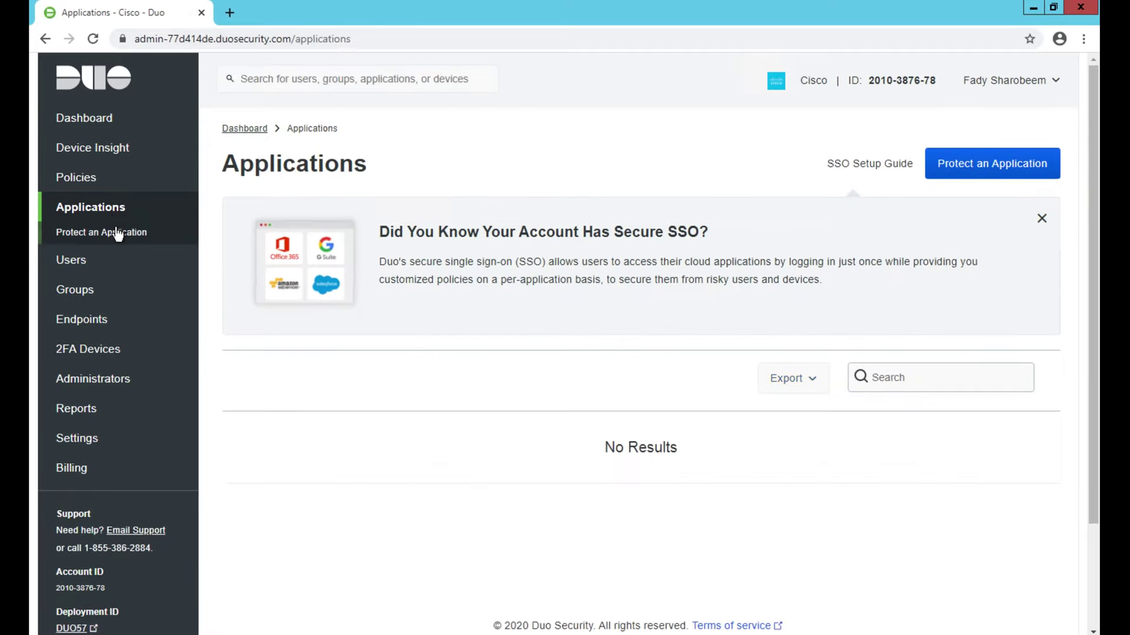
left_click(116, 233)
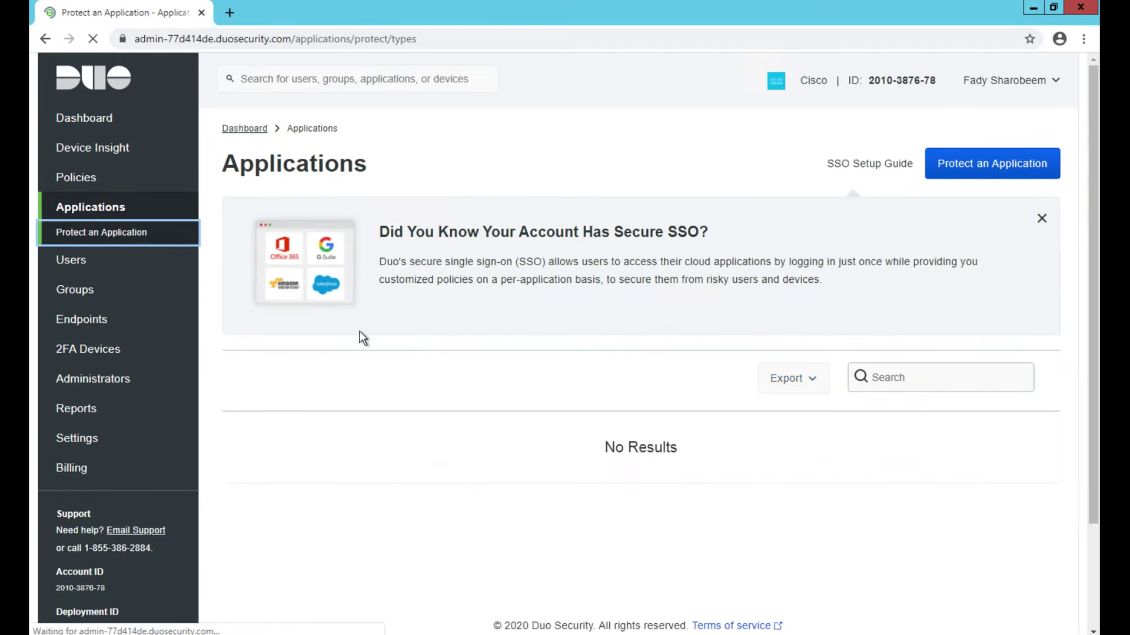
left_click(370, 347)
type("me")
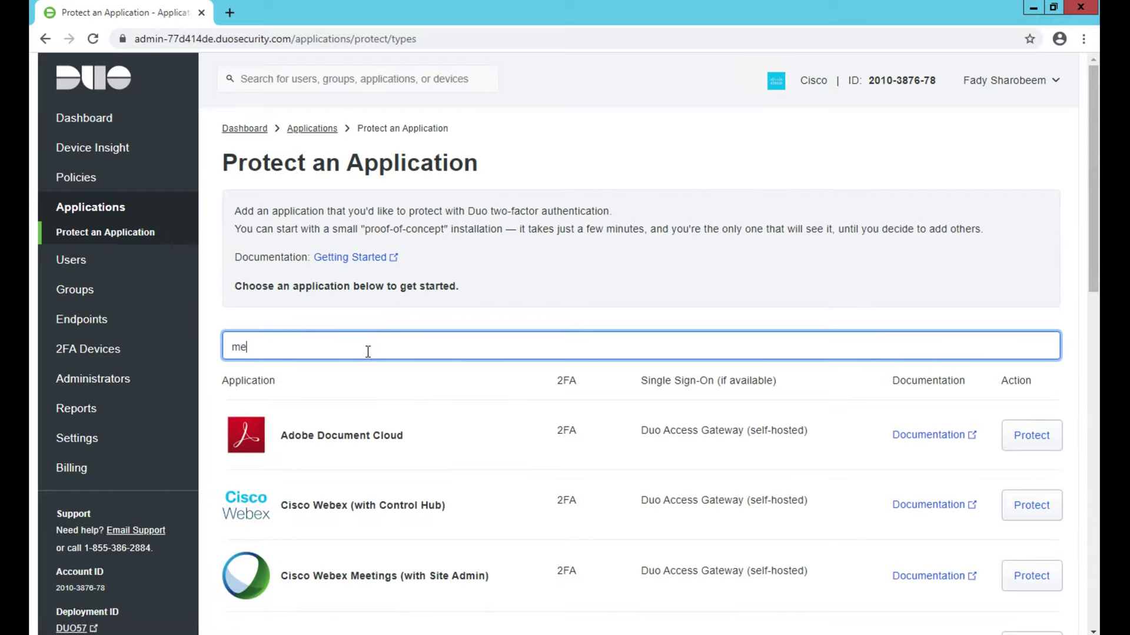
type("raki")
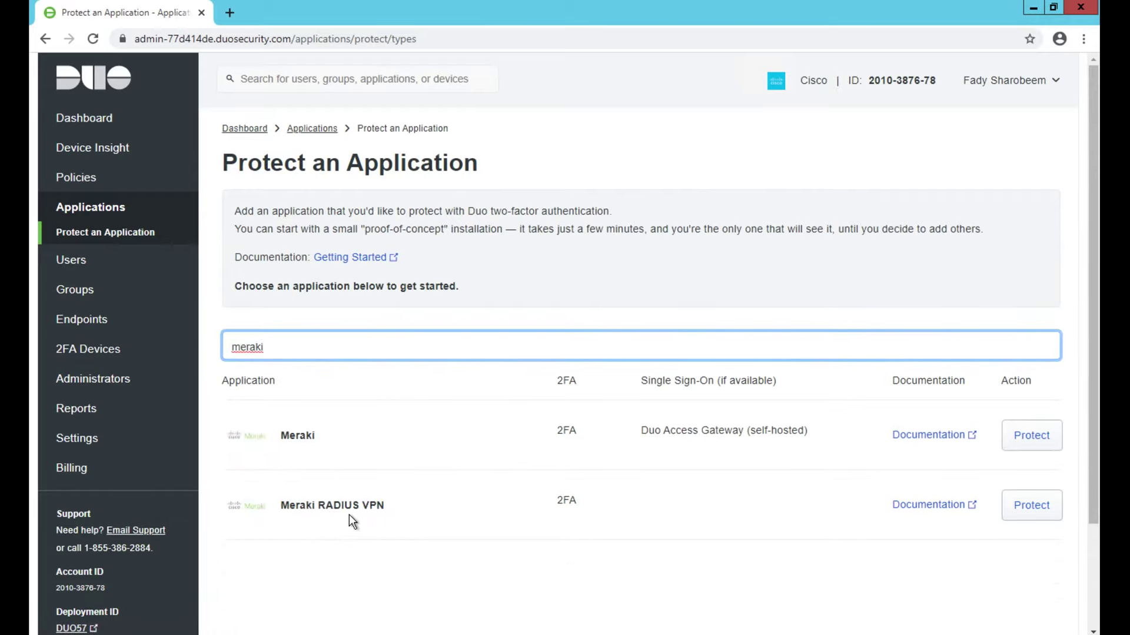
Step: Open the Meraki RADIUS VPN documentation and download the proxy installer duoauthproxy-3.2.4.exe
left_click(927, 506)
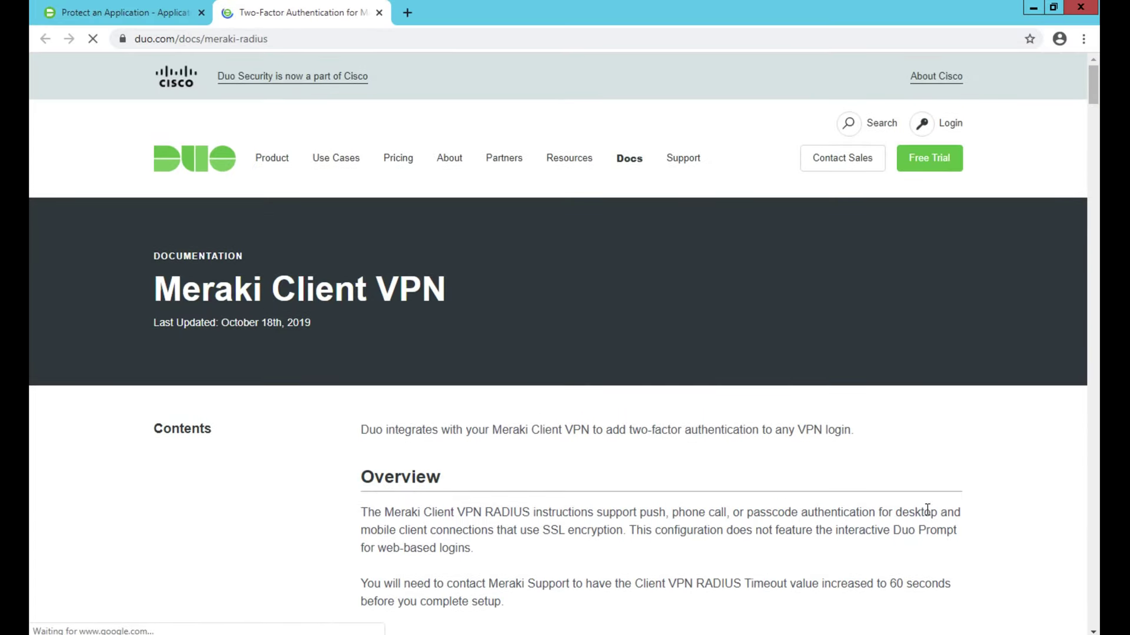
scroll(901, 556, "down", 2)
scroll(899, 554, "down", 4)
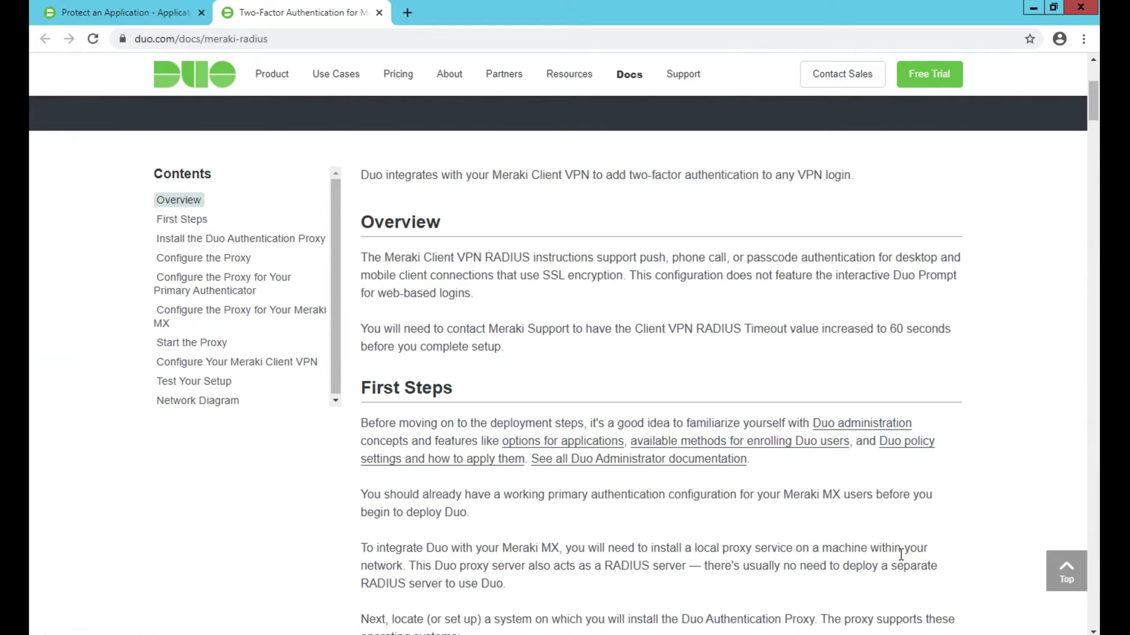
scroll(900, 555, "down", 8)
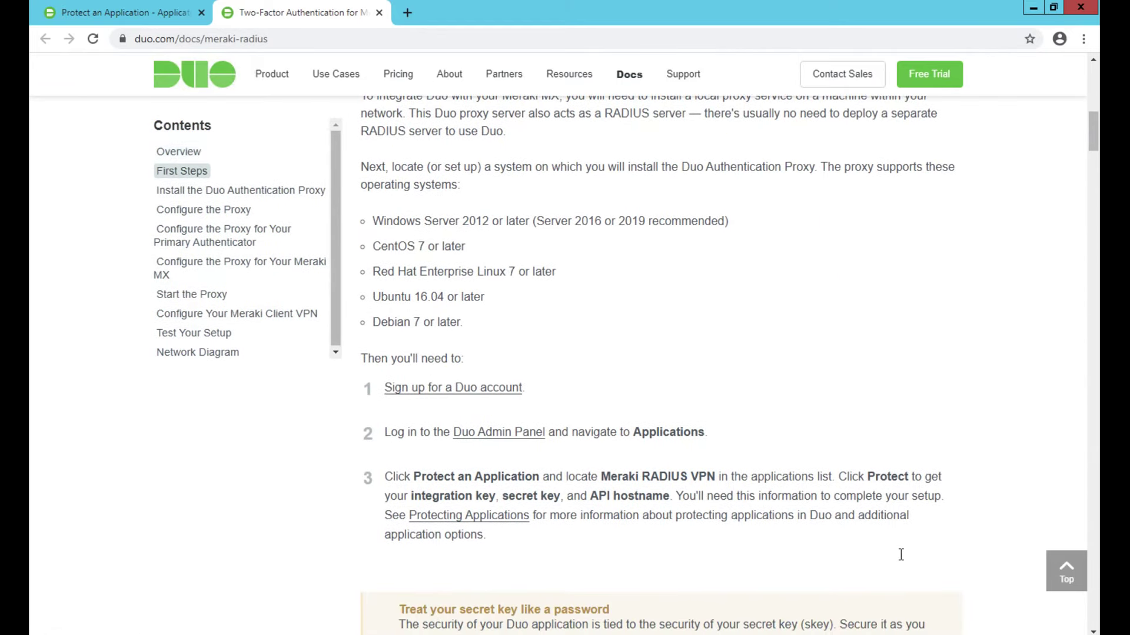
scroll(901, 554, "down", 6)
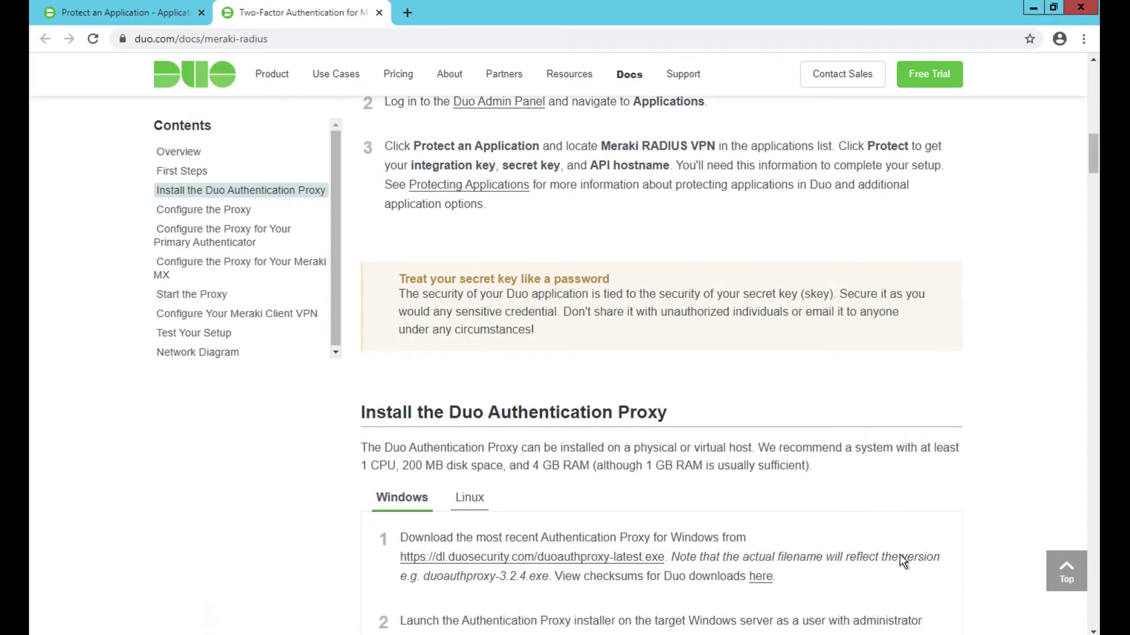
scroll(899, 554, "down", 2)
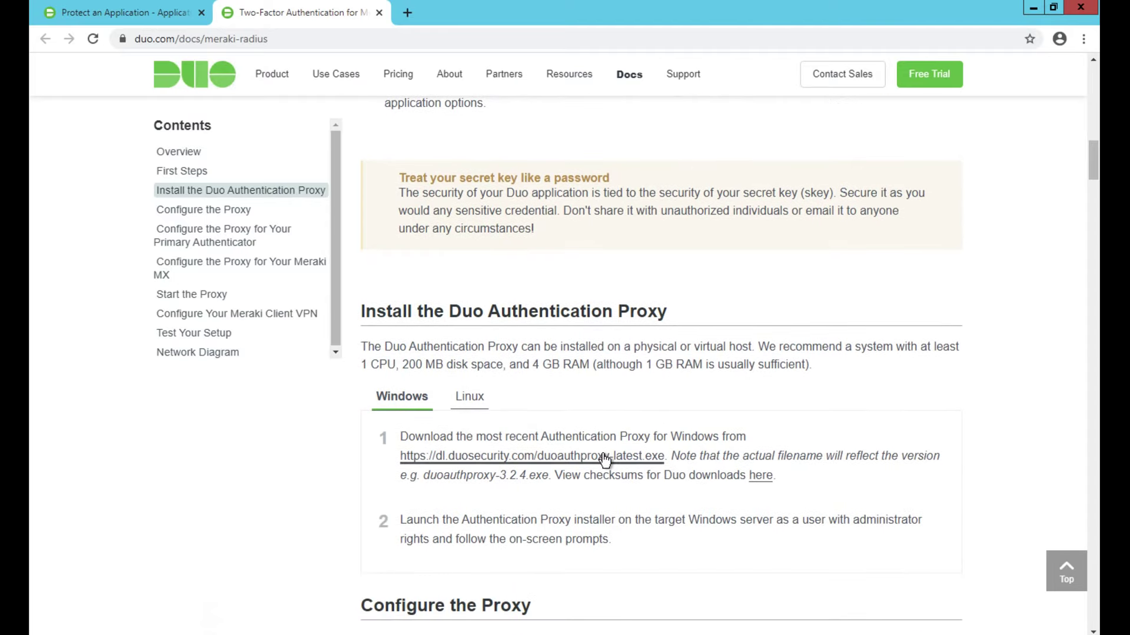
left_click(605, 456)
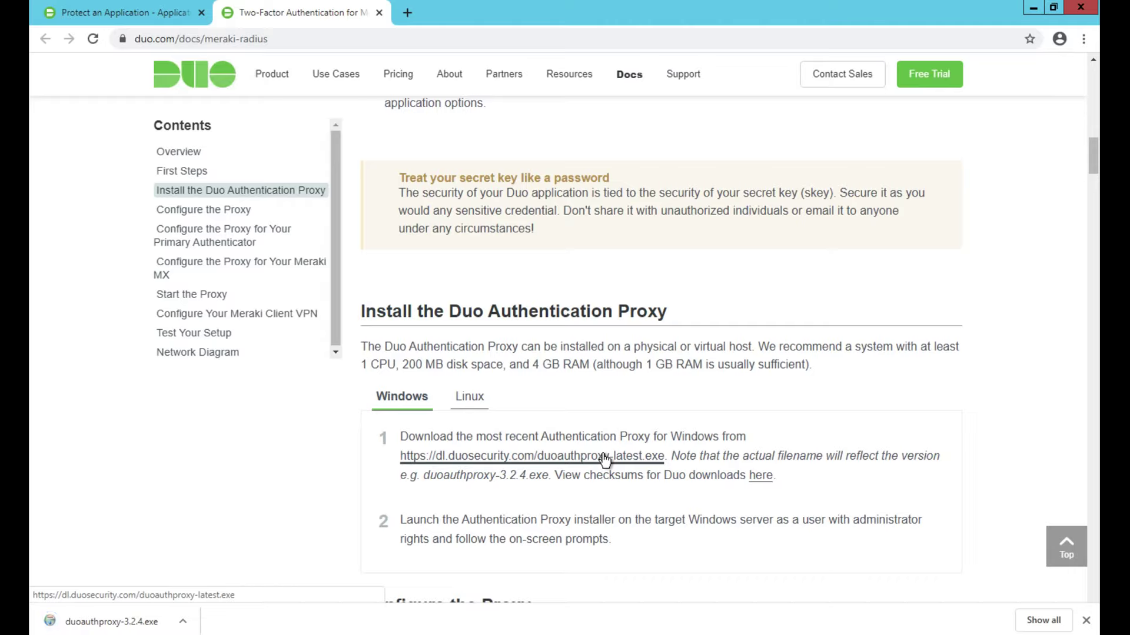
Step: Run the Authentication Proxy 3.2.4 installer with administrator approval and close it when finished
left_click(100, 622)
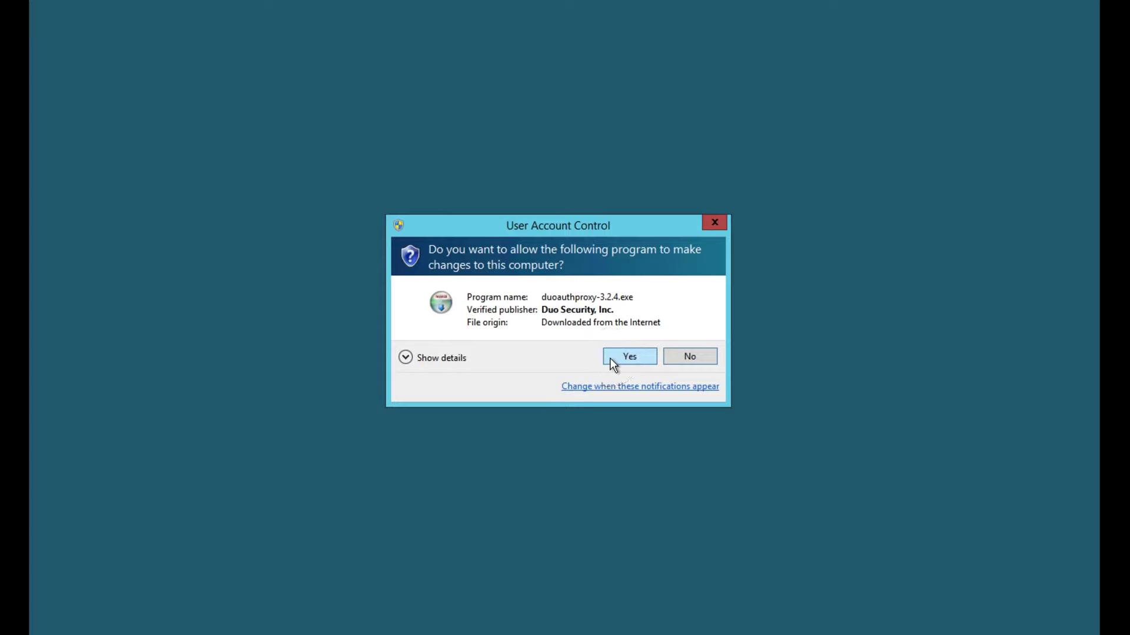
left_click(609, 358)
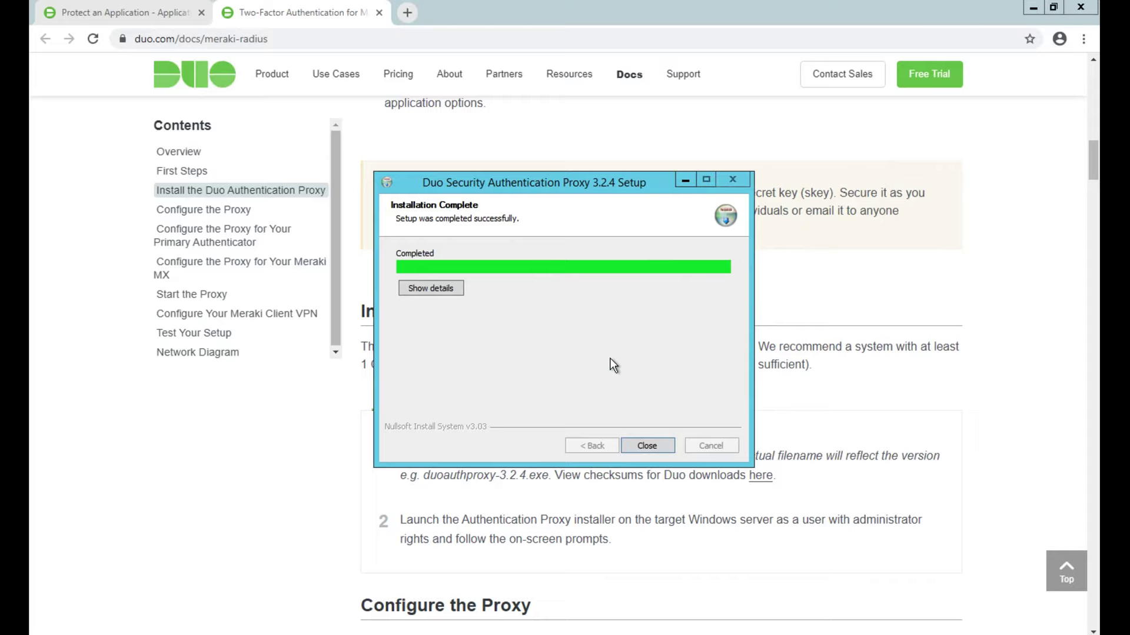
left_click(646, 447)
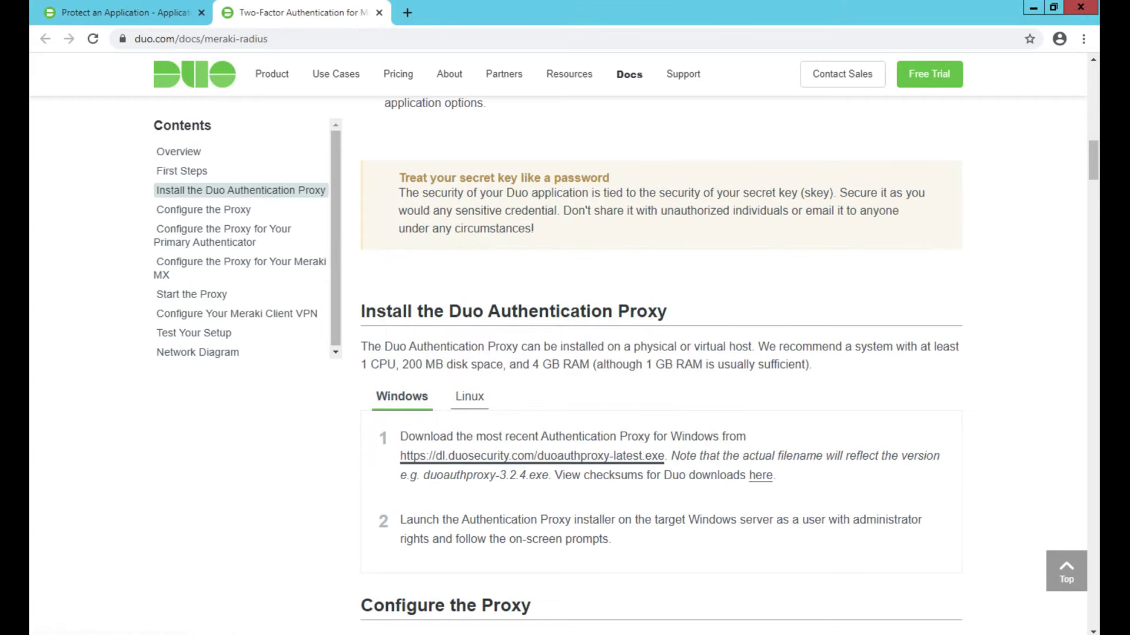
Step: Open authproxy.cfg from C:\Program Files (x86)\Duo Security Authentication Proxy\conf in Notepad++
key("super+e")
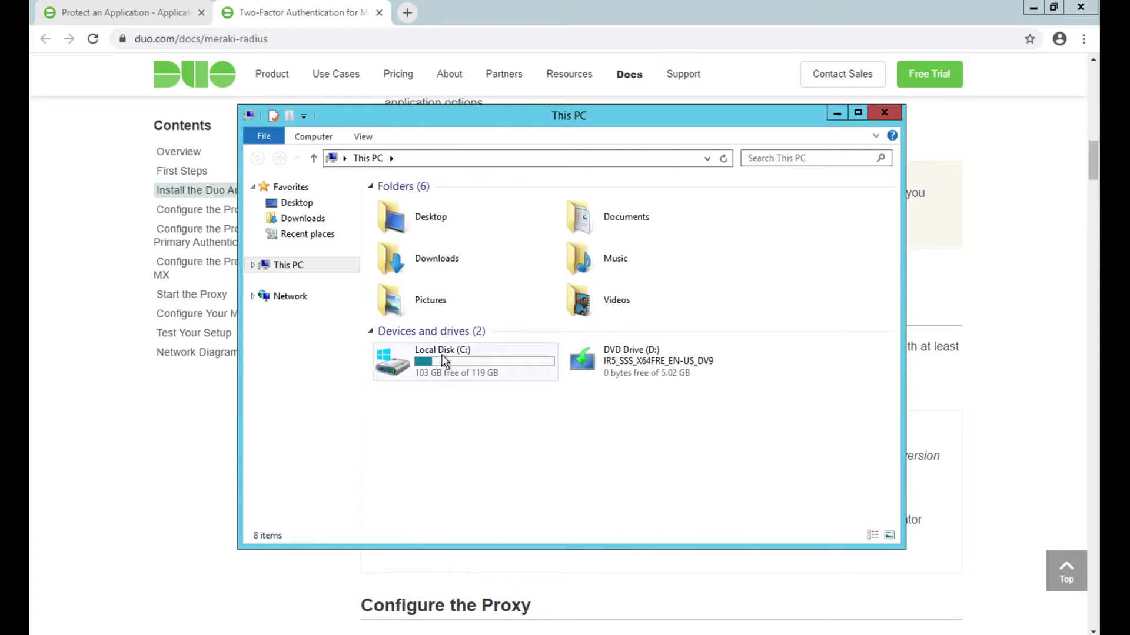
left_click(441, 355)
double_click(441, 355)
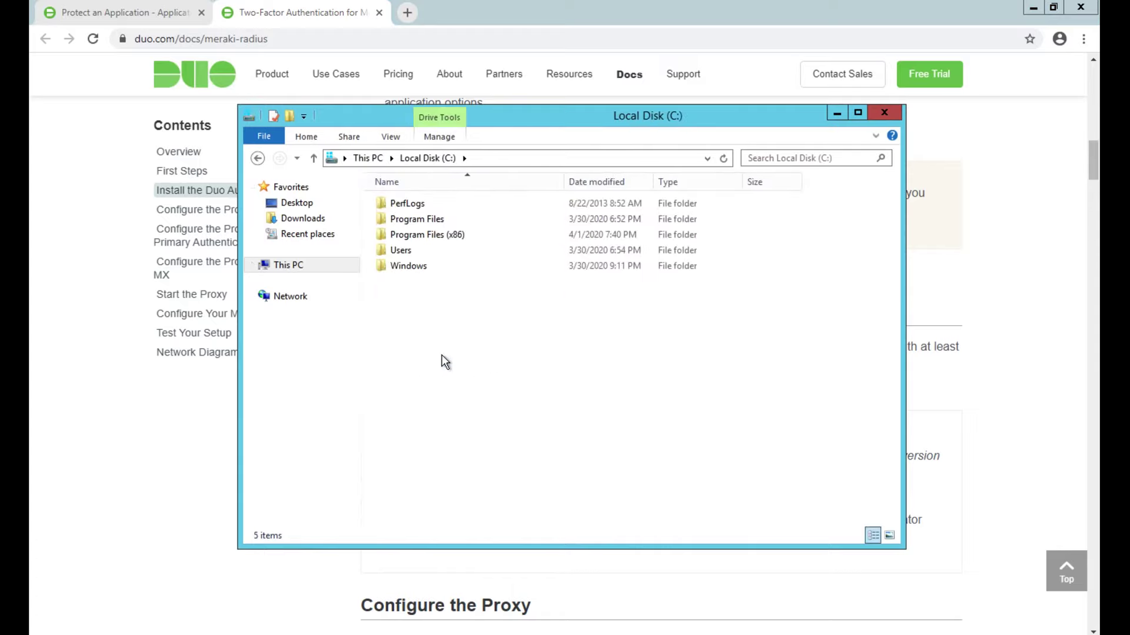
left_click(428, 233)
double_click(429, 234)
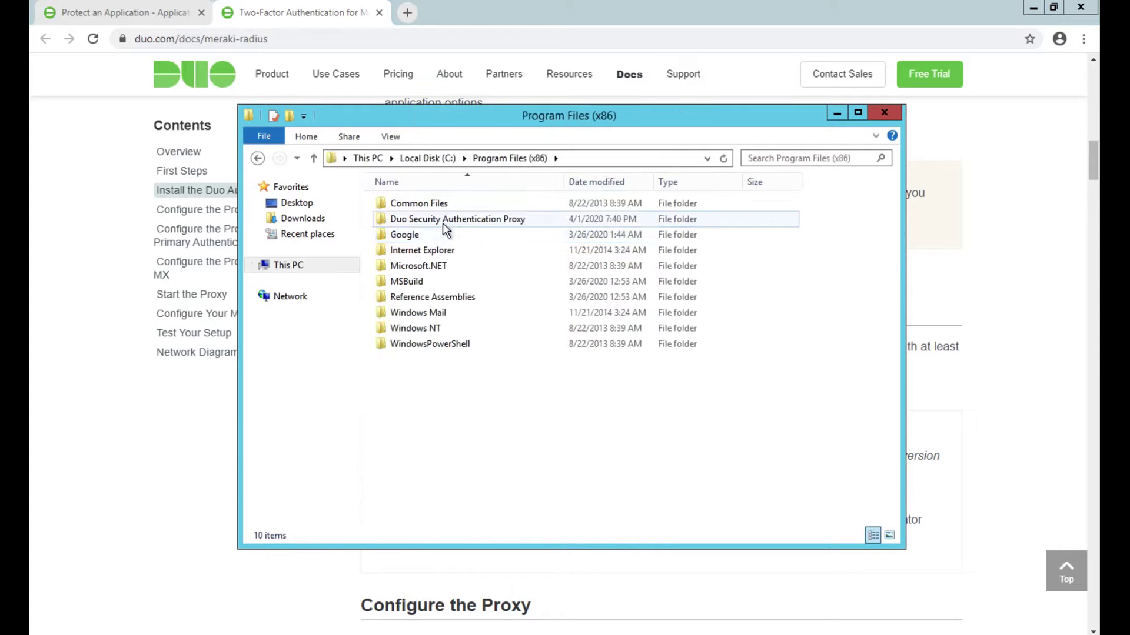
double_click(443, 219)
double_click(425, 217)
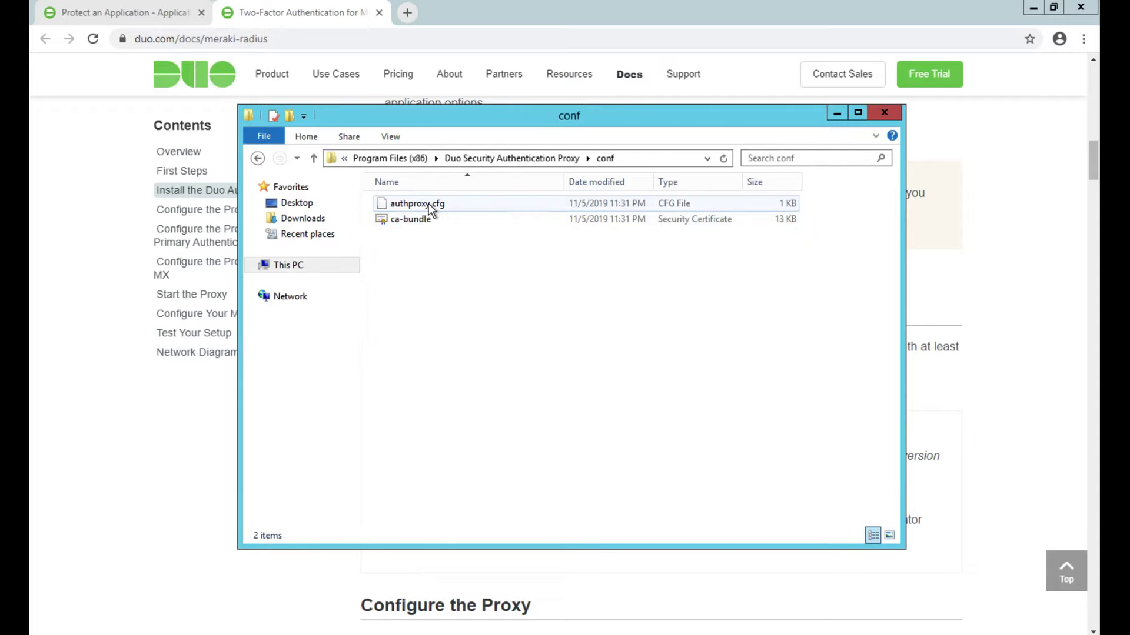
right_click(430, 205)
left_click(376, 230)
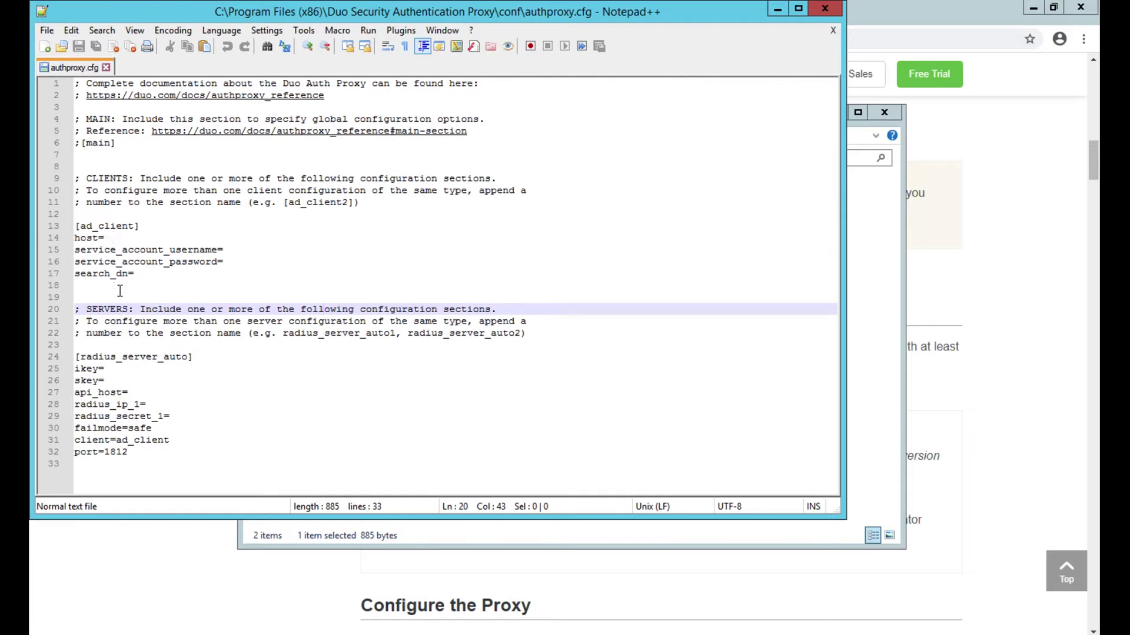
Step: Set [ad_client] host 10.100.100.202, username admin, the service password, and search_dn DC=netdecorators,DC=local
left_click(111, 237)
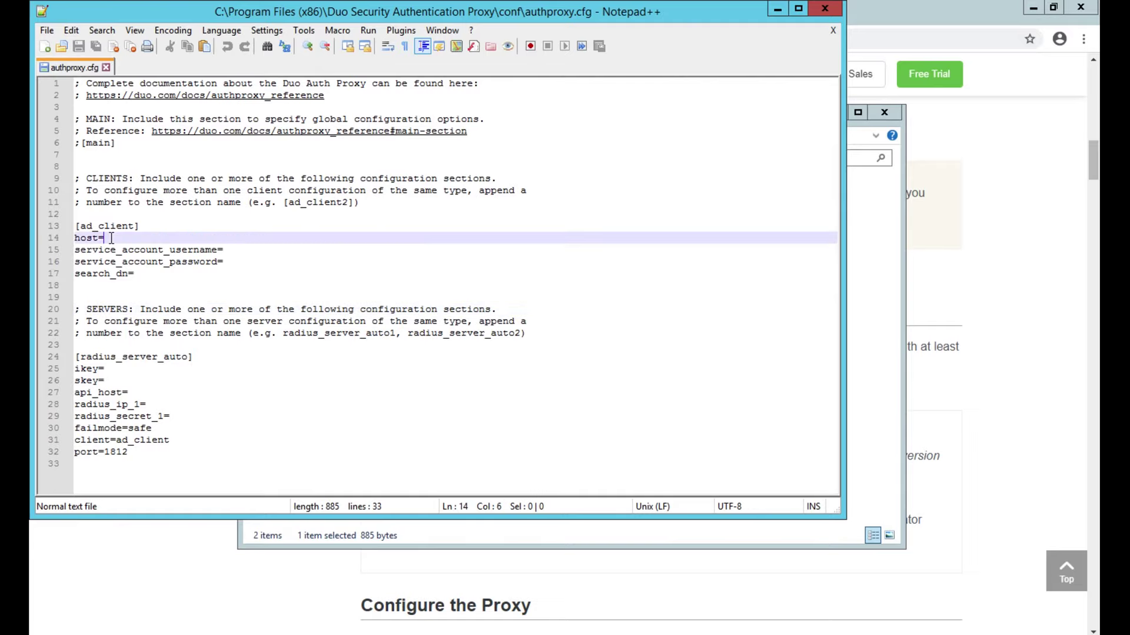
type("10.100.1")
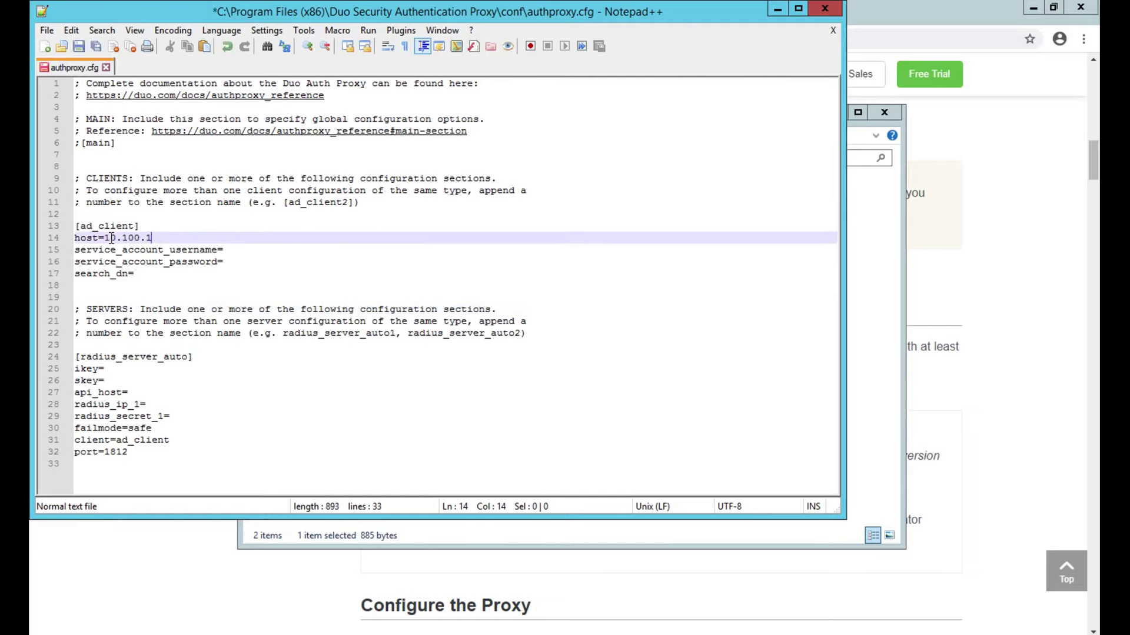
type("00.202")
left_click(252, 249)
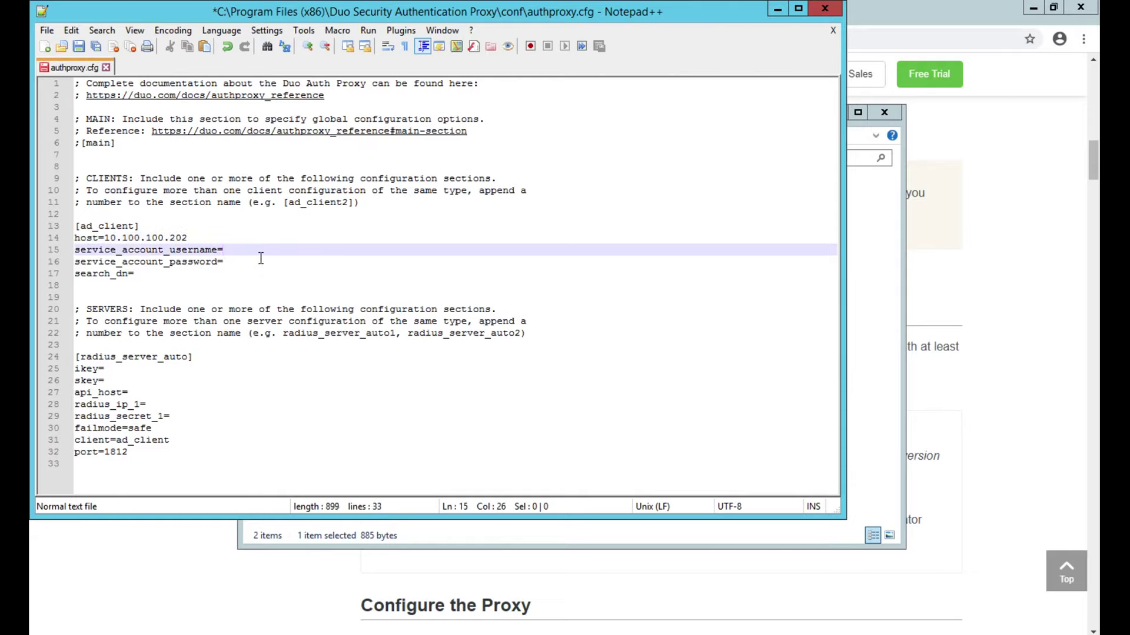
type("admin")
left_click(246, 266)
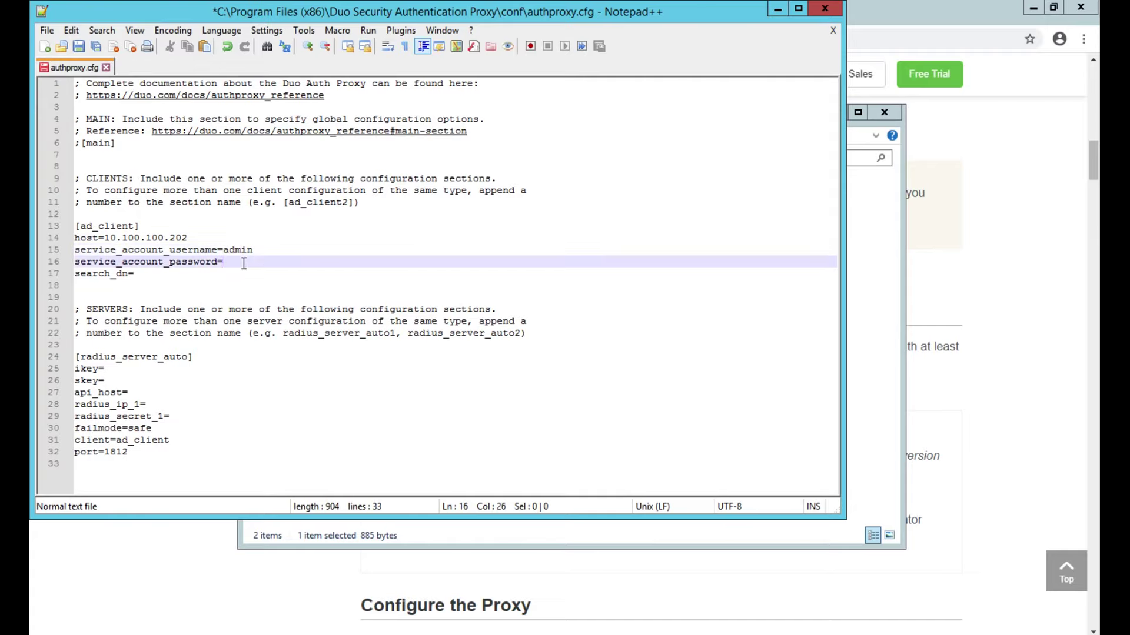
type("Meraki1234")
left_click(186, 273)
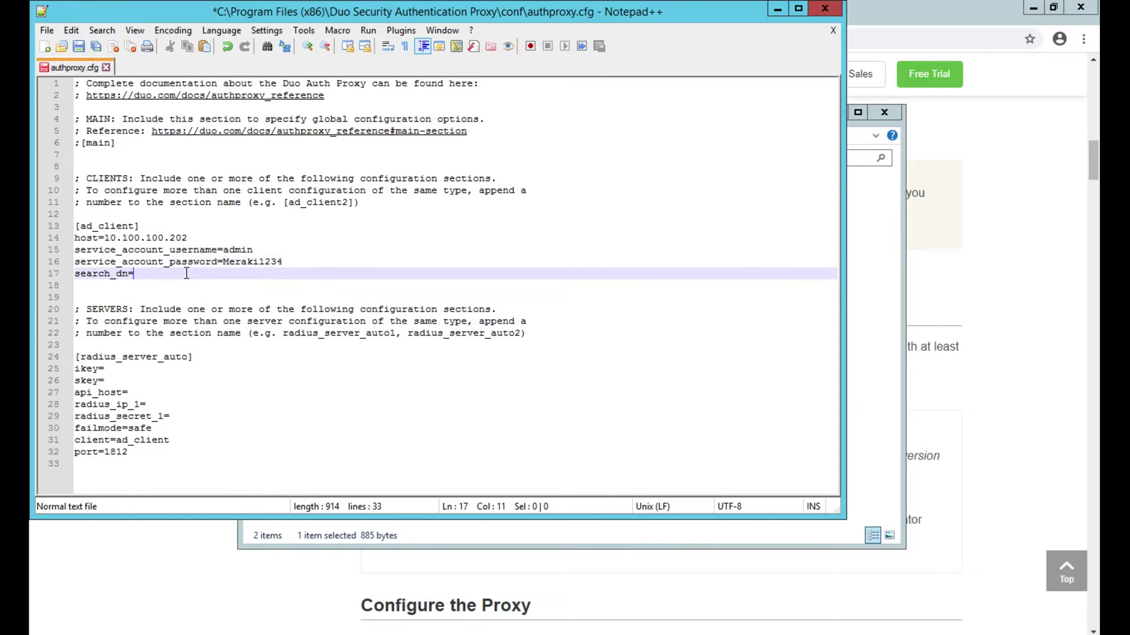
type("DC=netdemorators")
type(",DC=local")
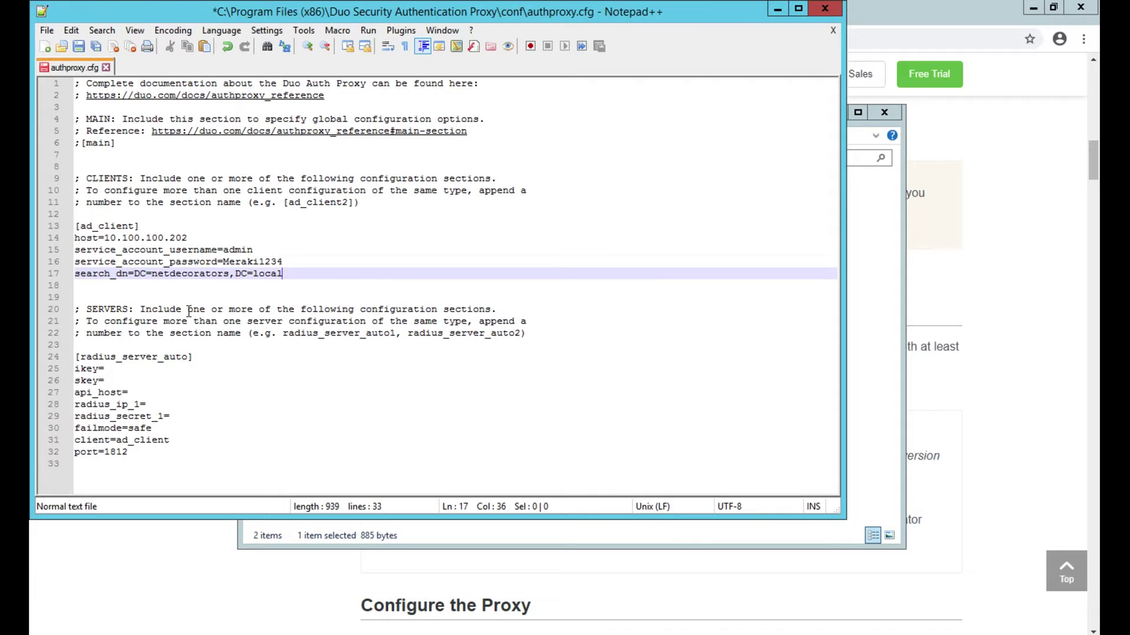
Step: In [radius_server_auto], set radius_ip_1=10.100.100.254, add the shared secret, and make port 1815
left_click(149, 369)
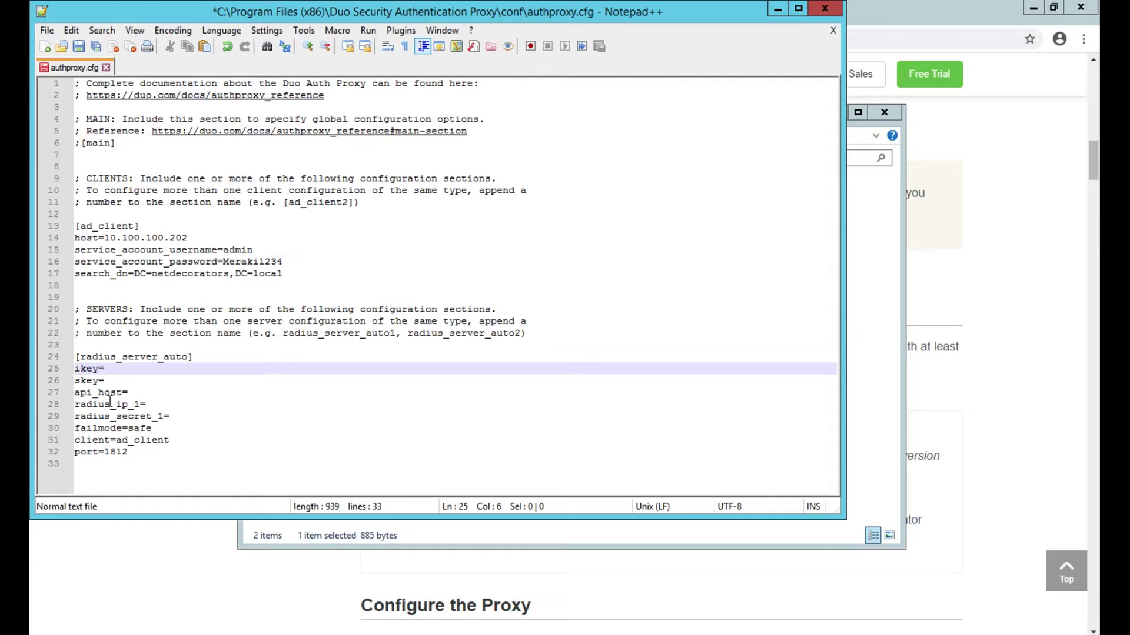
left_click(132, 394)
left_click(75, 369, "shift")
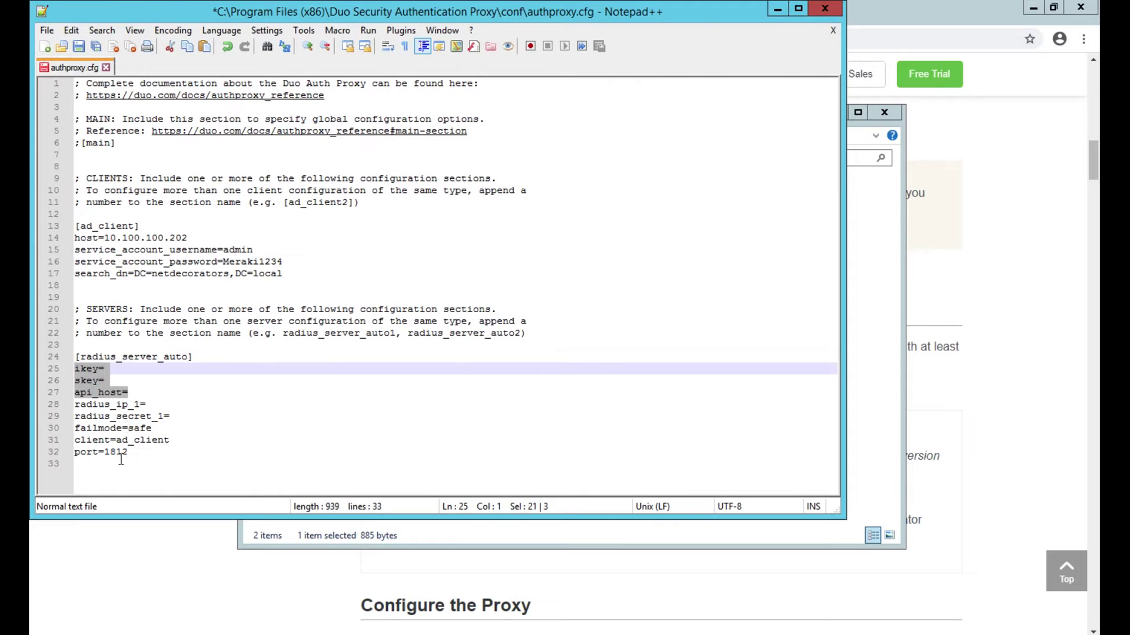
left_click(152, 404)
type("10.100.100.254")
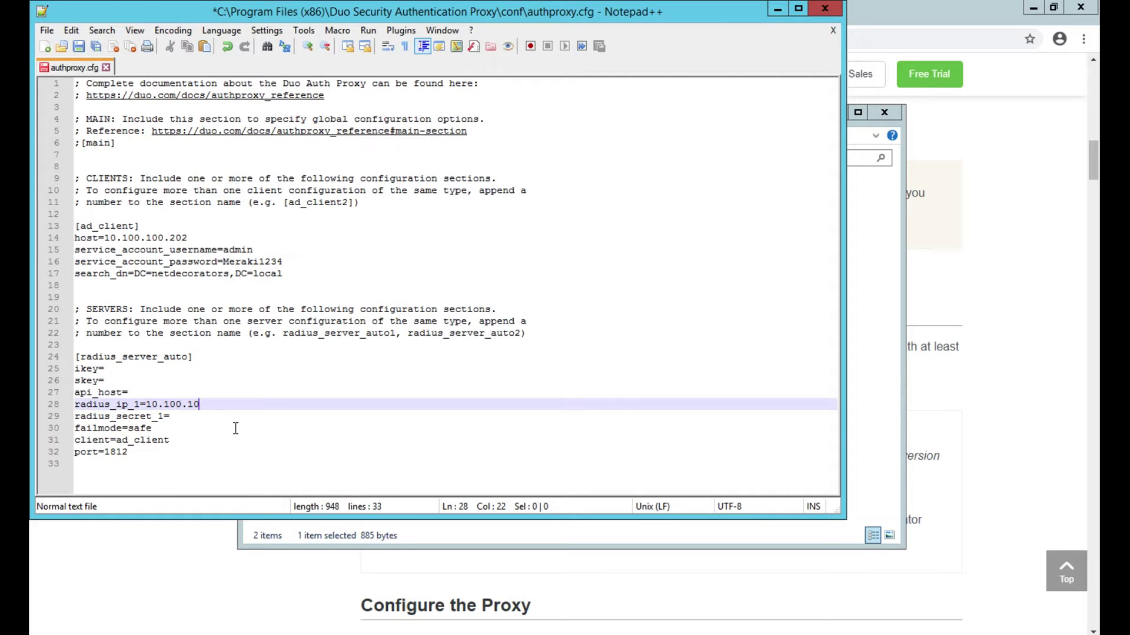
left_click(196, 419)
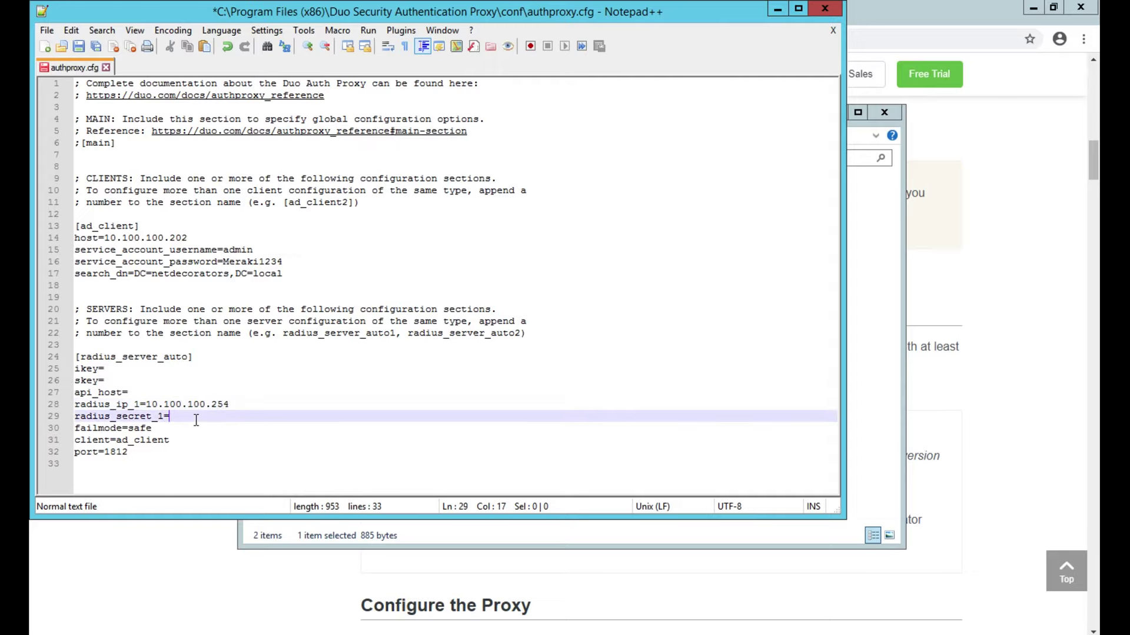
type("cisco")
left_click(144, 454)
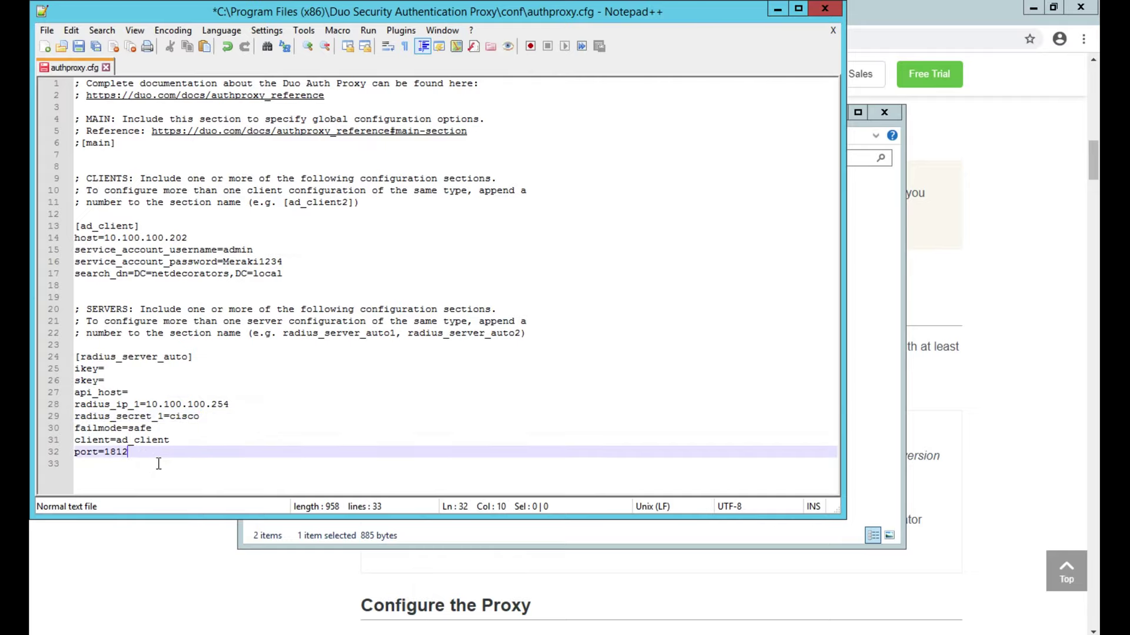
key("BackSpace")
type("5")
Step: Protect Meraki RADIUS VPN in Duo and select its integration key for copying
left_click(169, 537)
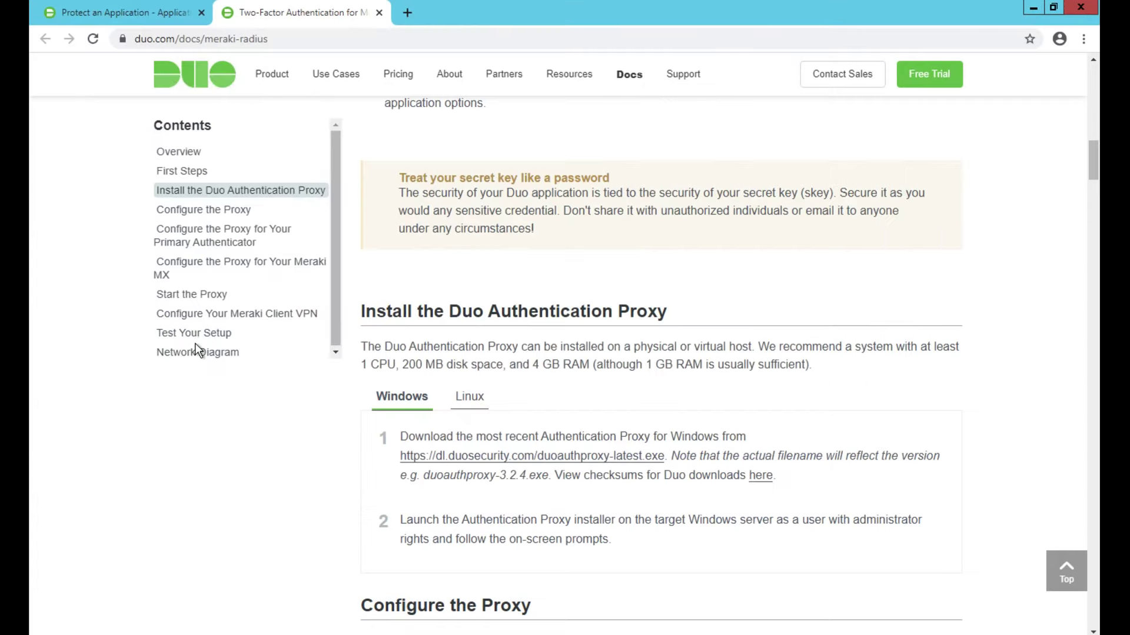
left_click(147, 13)
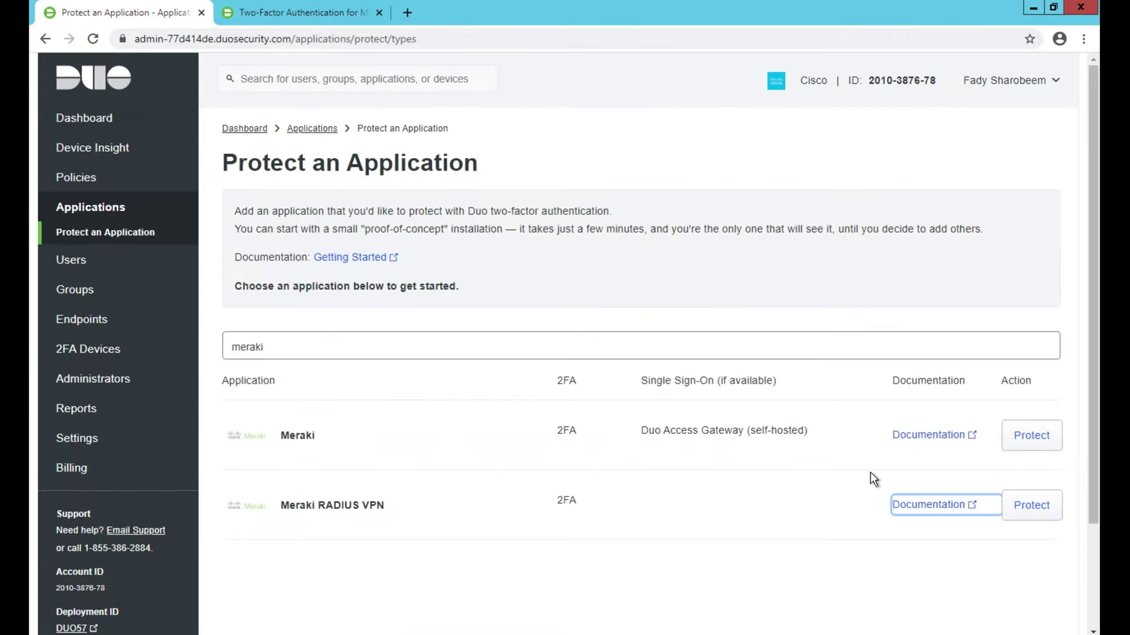
left_click(1032, 504)
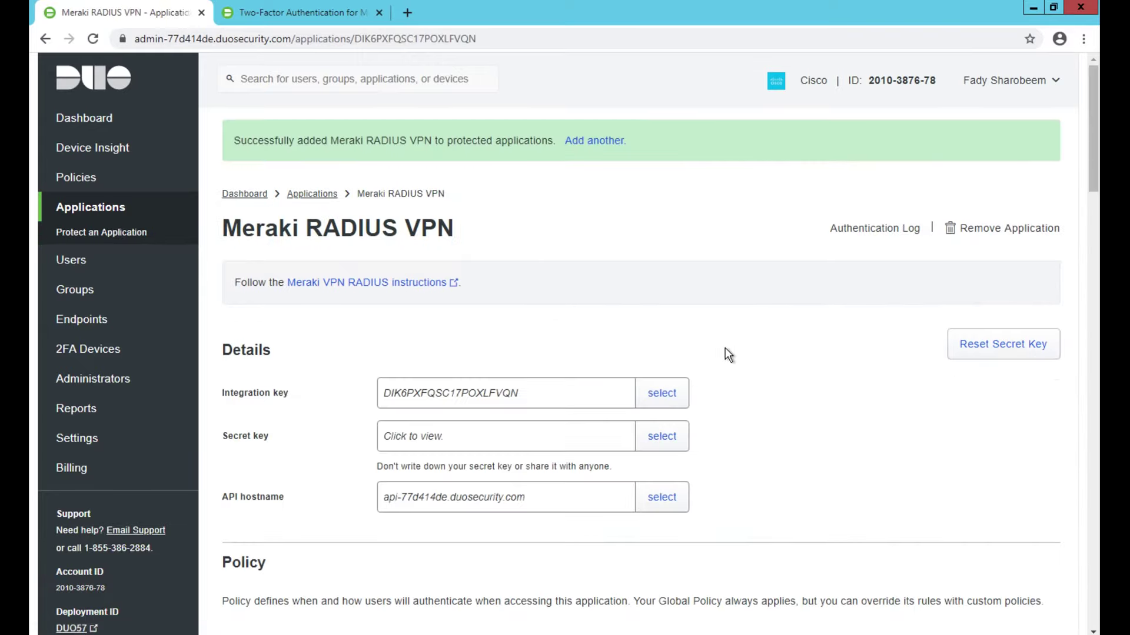
left_click(665, 405)
key("ctrl+c")
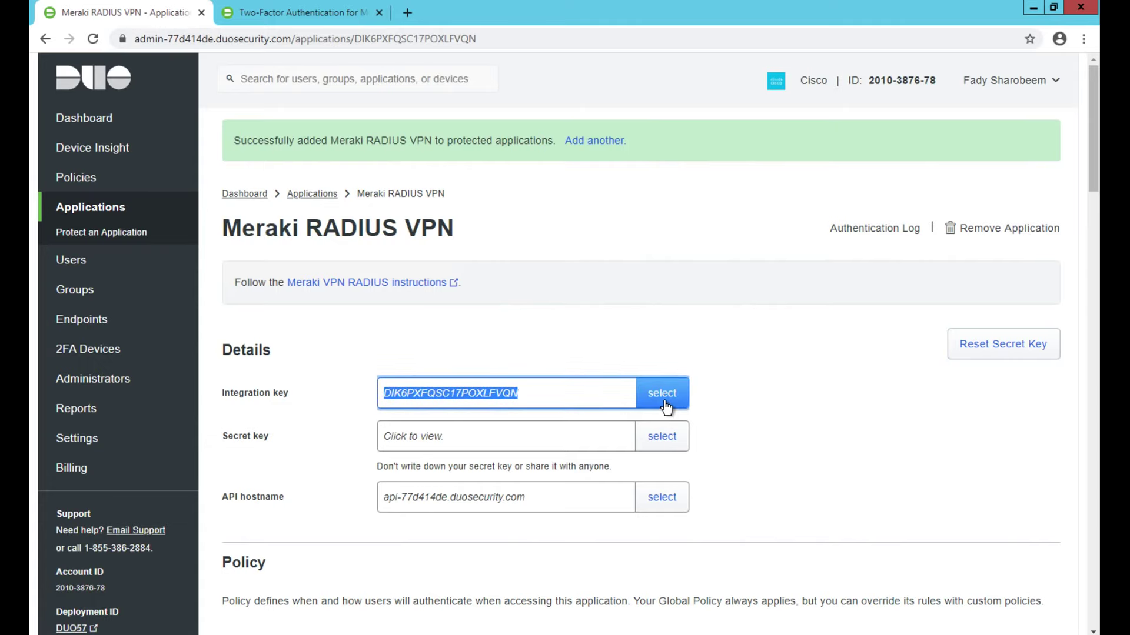
Step: Paste the Meraki RADIUS VPN integration key and secret key after ikey= and skey=
key("alt+Tab")
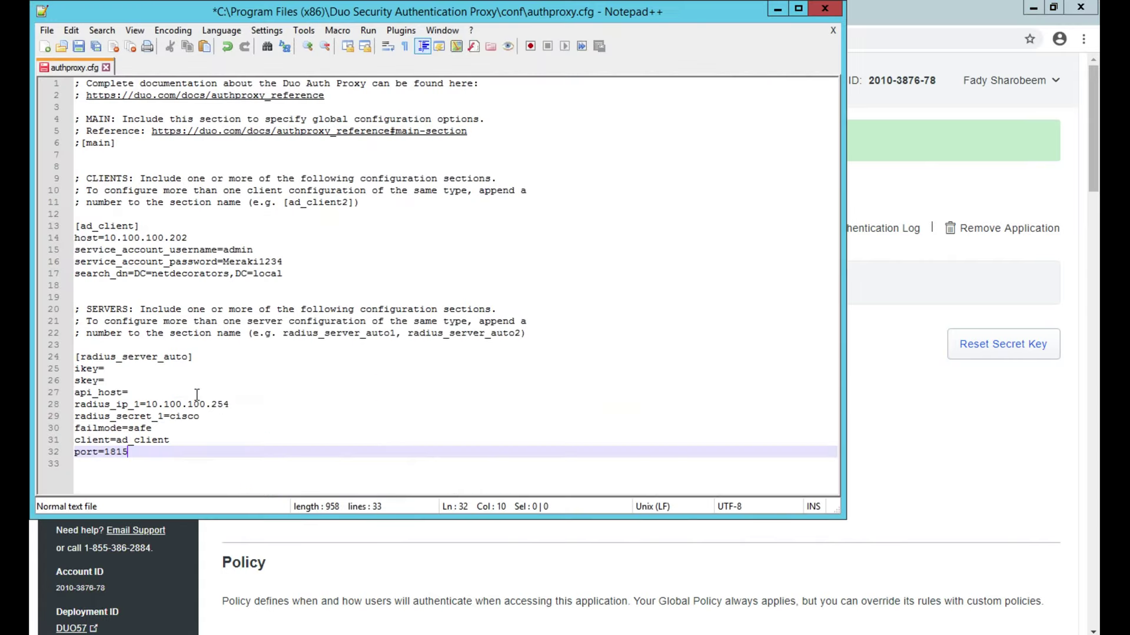
left_click(113, 369)
key("ctrl+v")
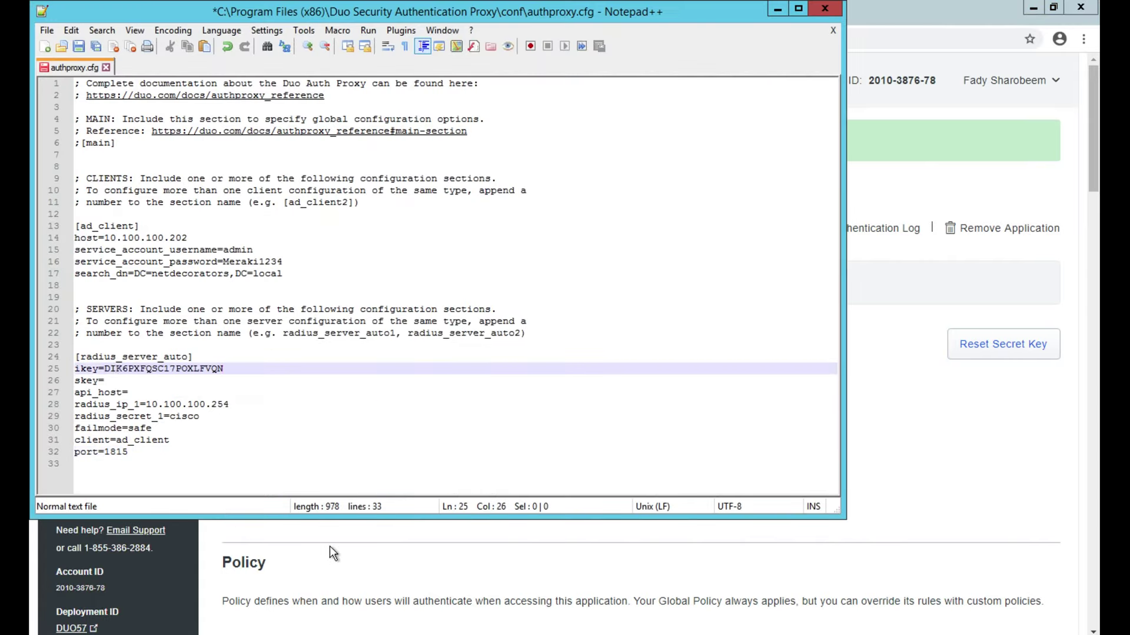
left_click(329, 553)
left_click(664, 457)
key("ctrl+c")
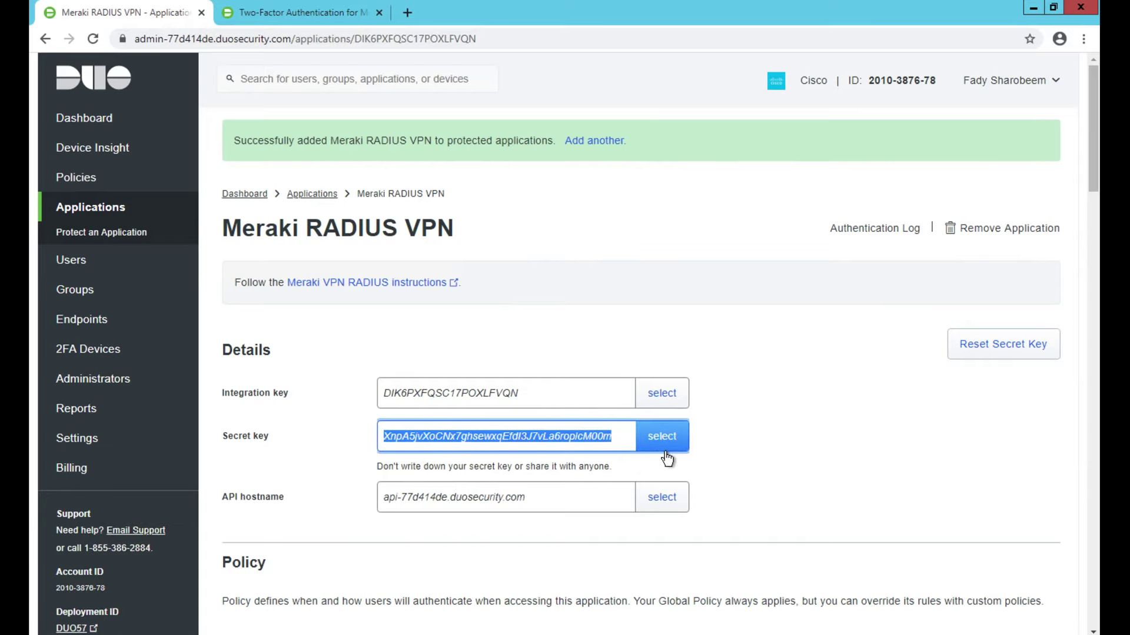
key("alt+Tab")
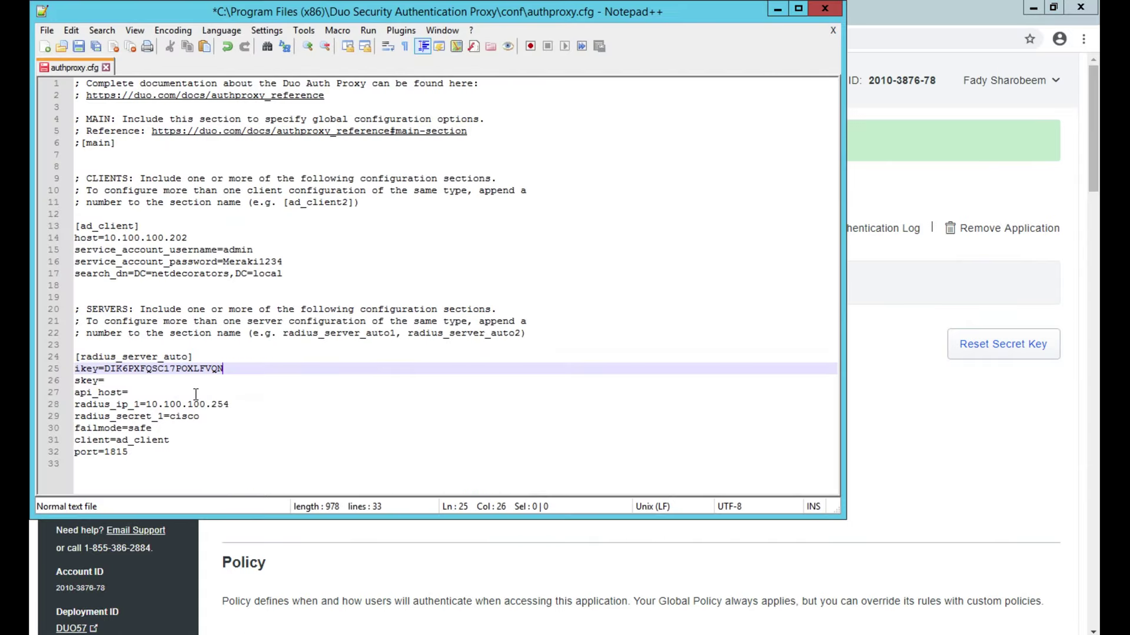
left_click(148, 383)
key("ctrl+v")
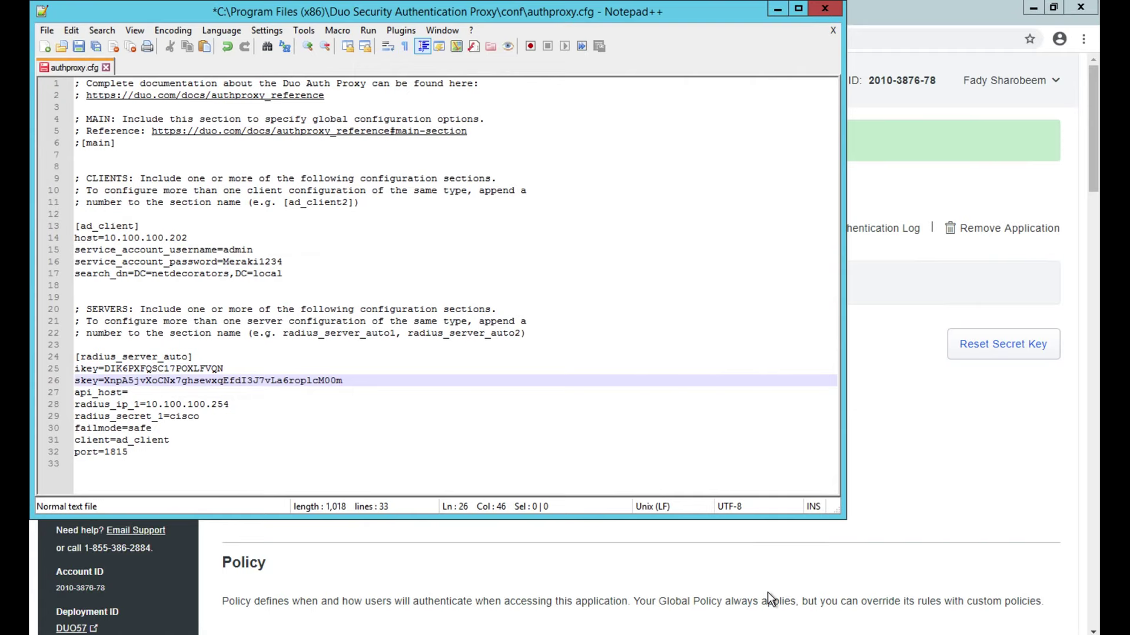
Step: Copy the API hostname api-77d414de.duosecurity.com into the api_host line
left_click(767, 592)
left_click(670, 497)
key("ctrl+c")
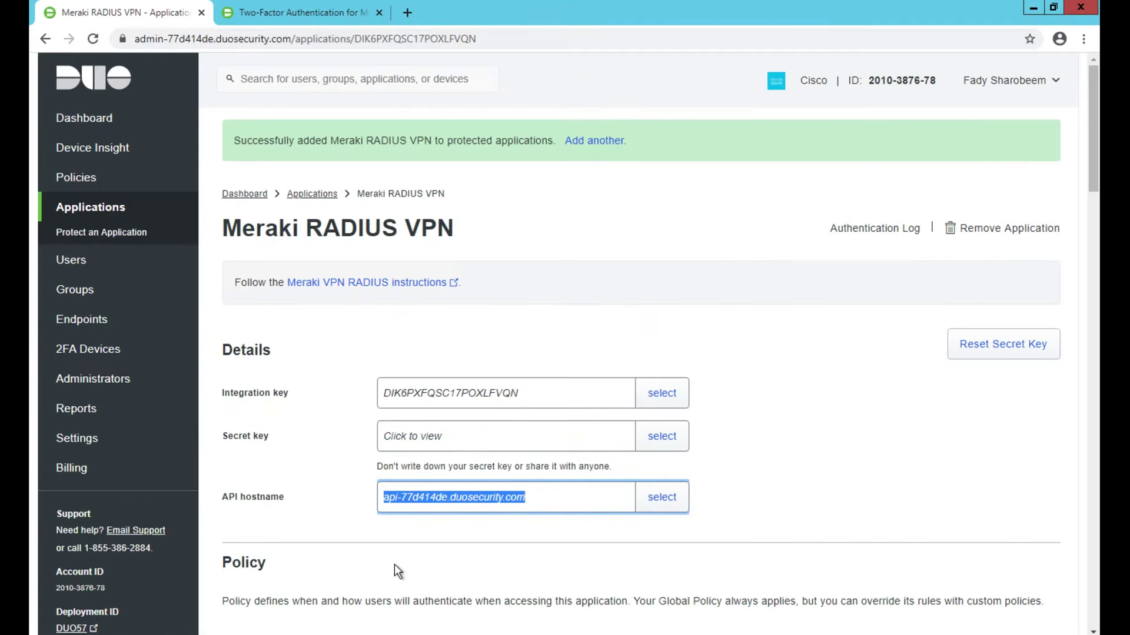
key("alt+Tab")
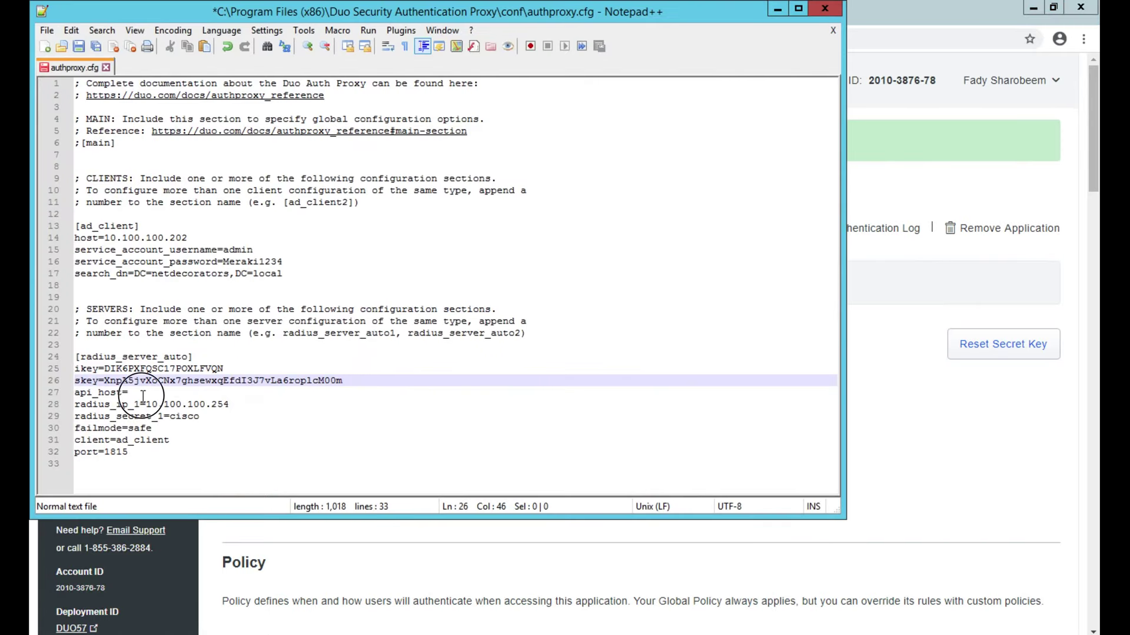
left_click(143, 394)
key("ctrl+v")
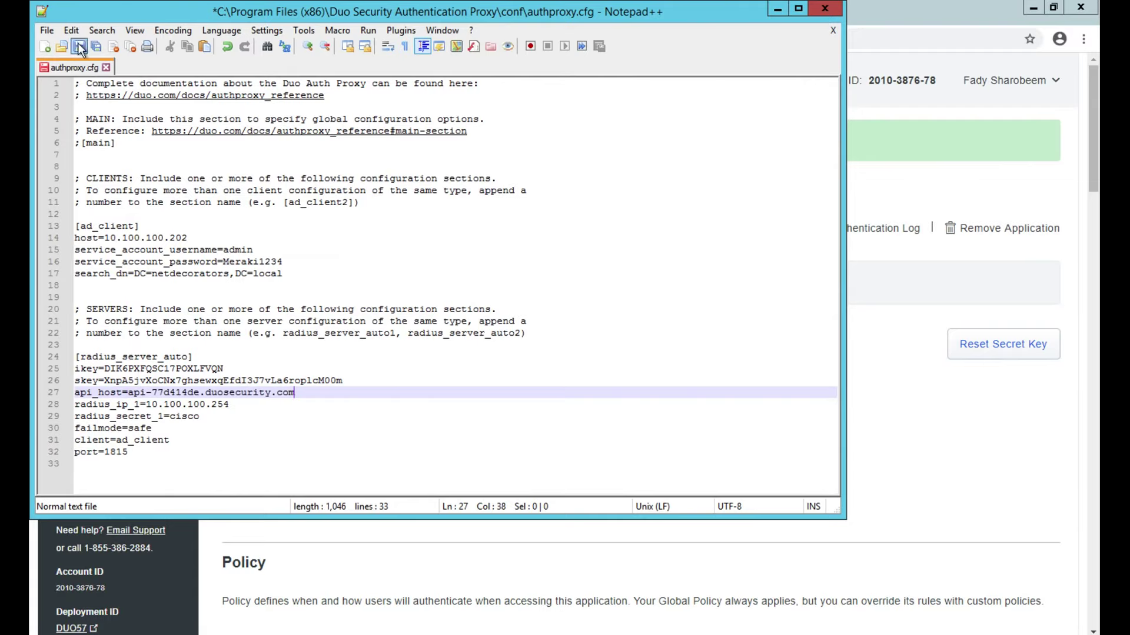
Step: Save authproxy.cfg after relaunching Notepad++ as Administrator
left_click(78, 46)
left_click(589, 379)
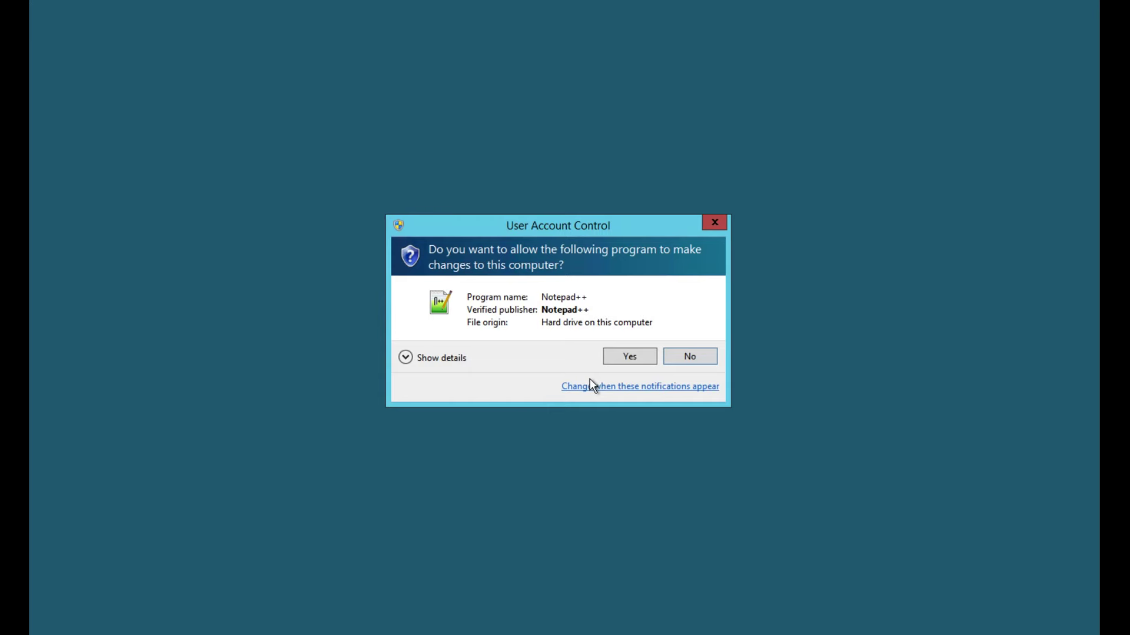
left_click(626, 358)
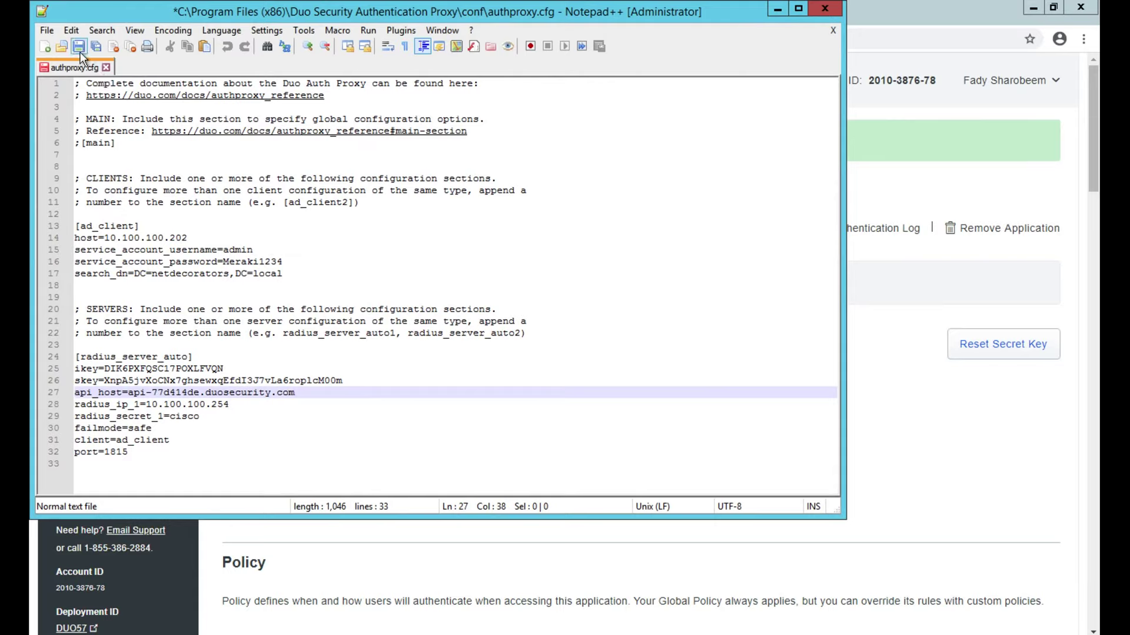
left_click(78, 46)
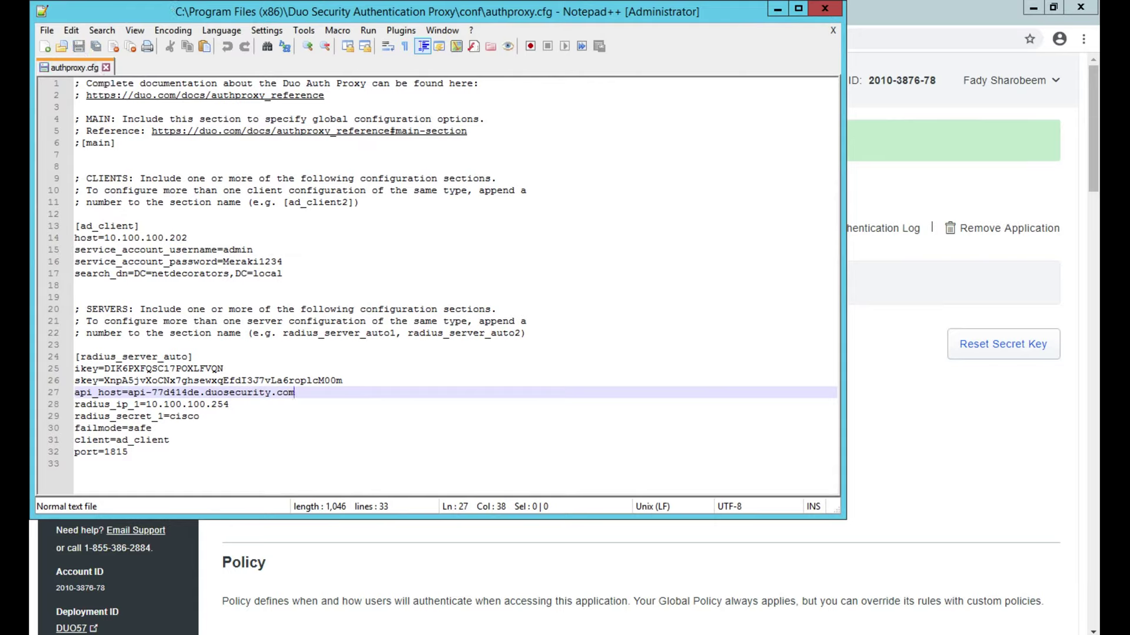
Step: Open the Services console by running services.msc from the Run dialog
key("super")
left_click(1046, 64)
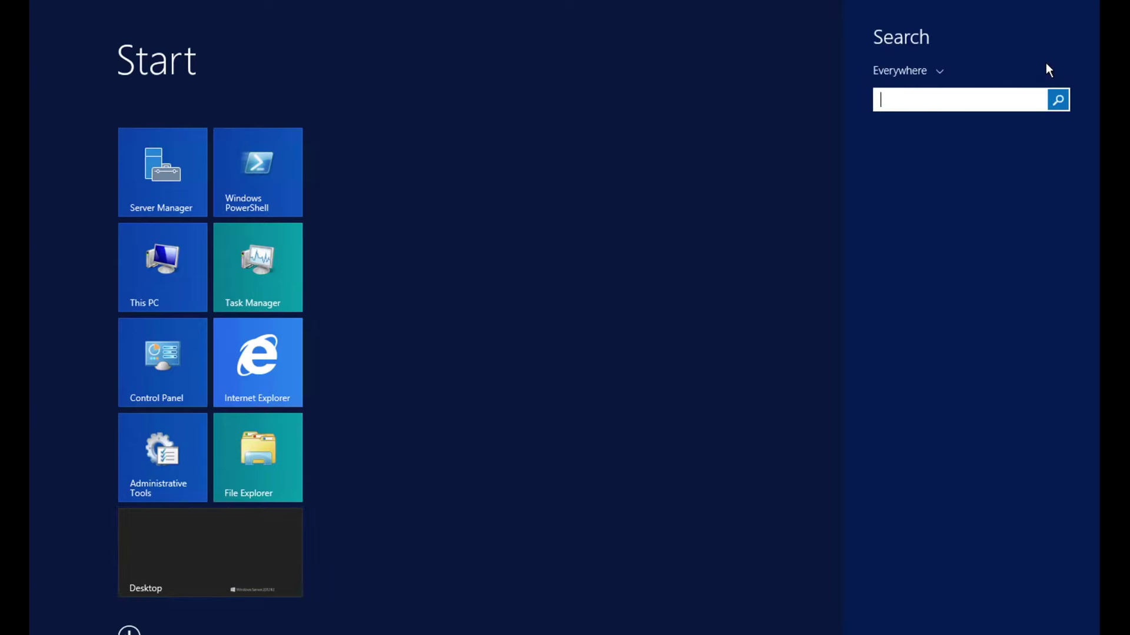
type("run")
key("Return")
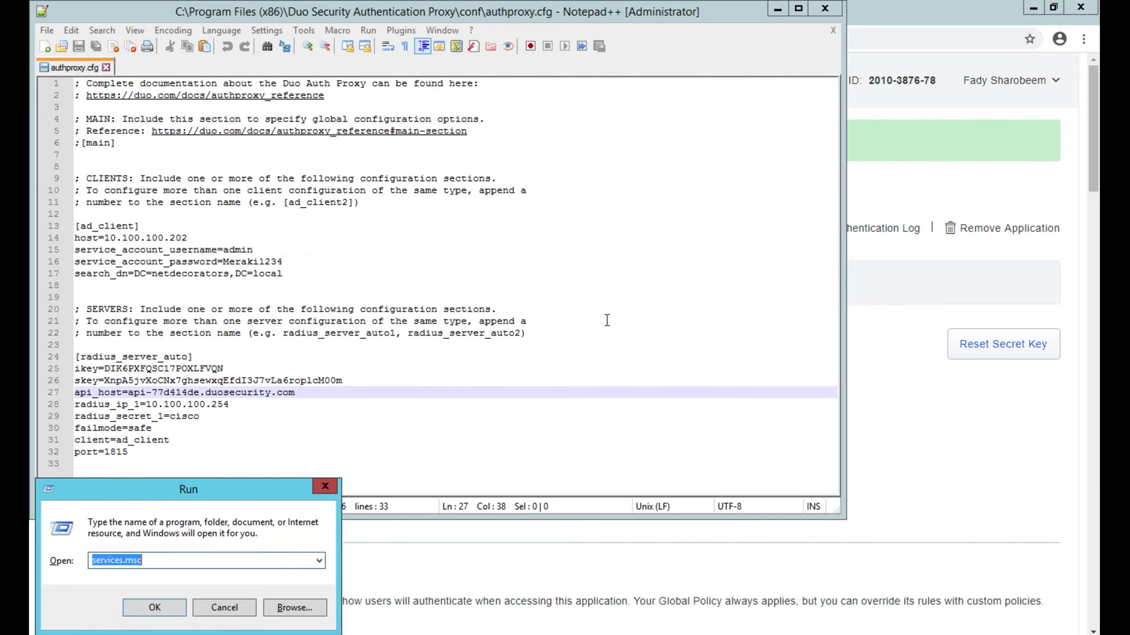
left_click(193, 564)
left_click(171, 608)
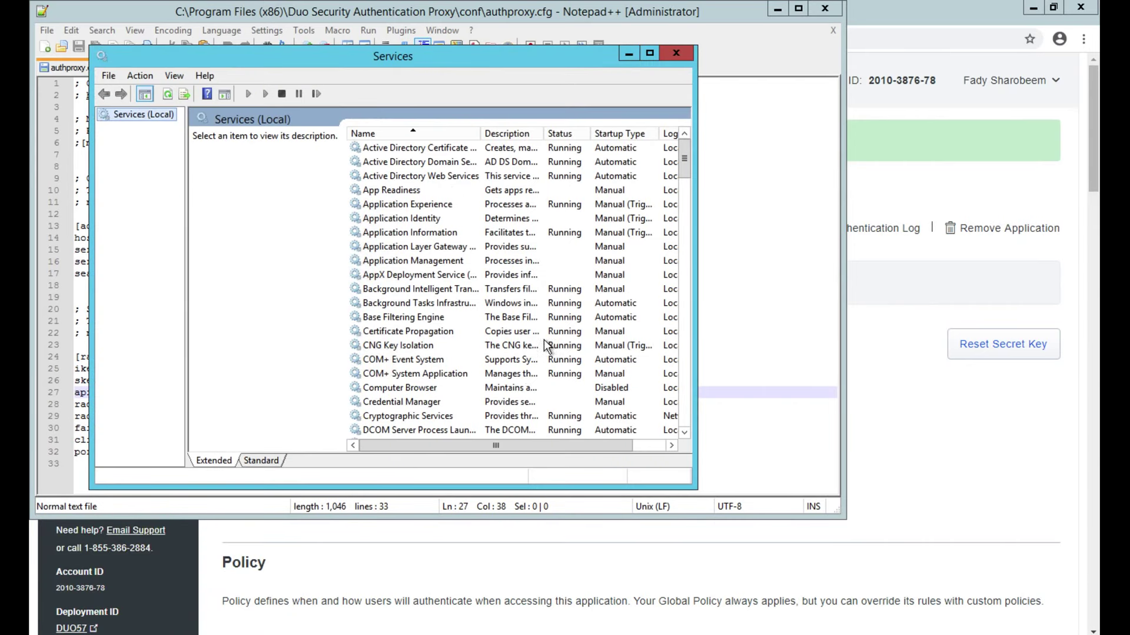
Step: Start the Duo Security Authentication Proxy Service and close Services
left_click_drag(686, 172, 686, 208)
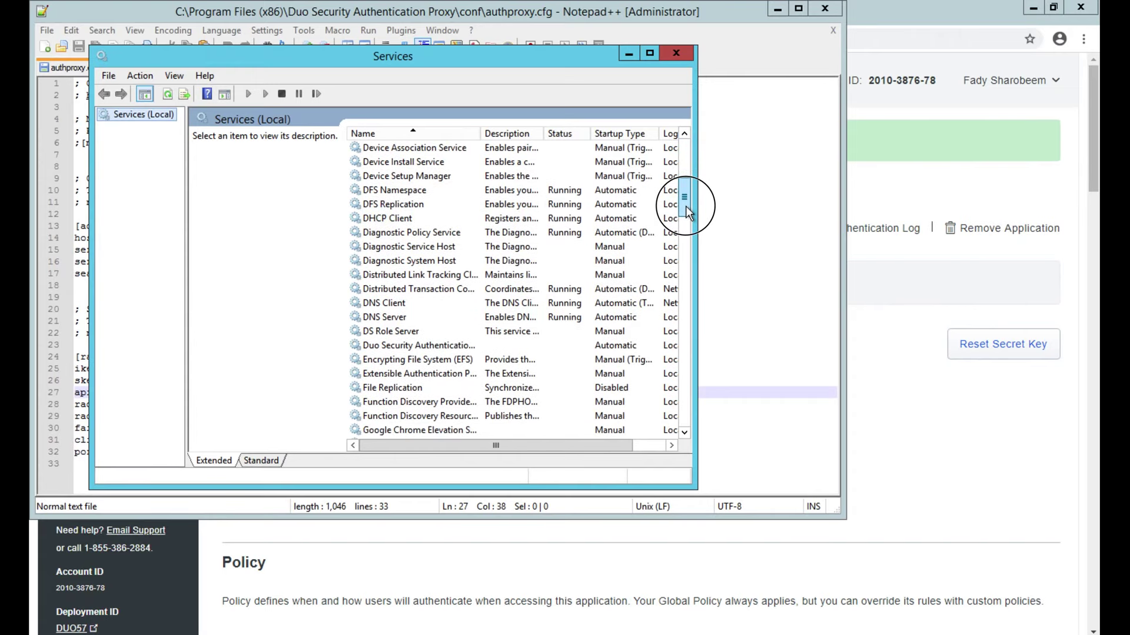
left_click(437, 346)
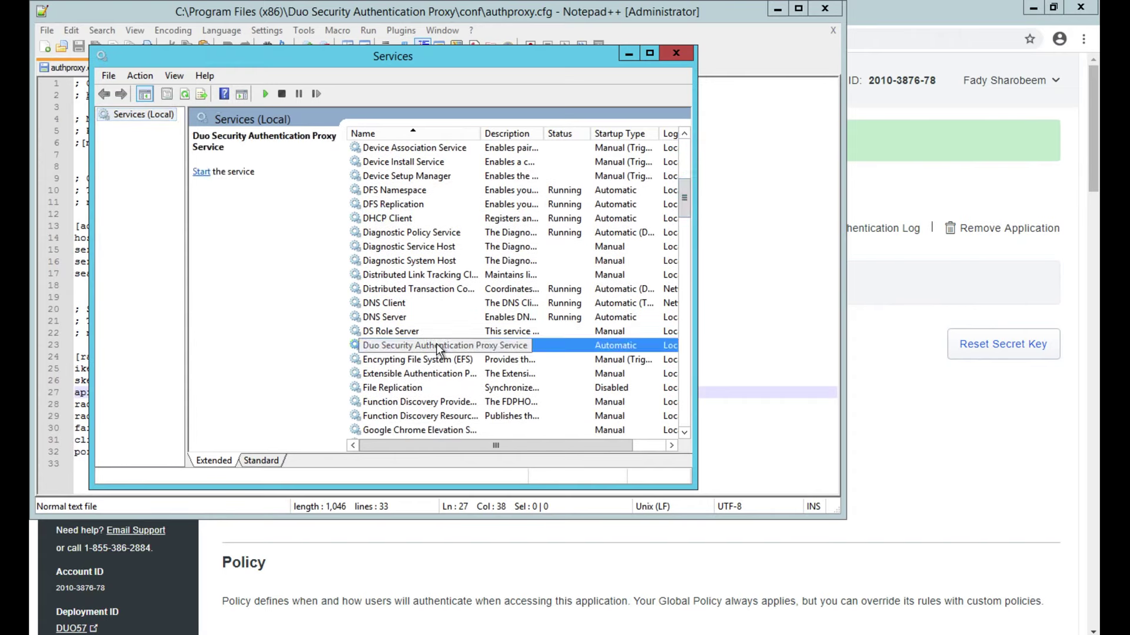
right_click(437, 347)
left_click(459, 352)
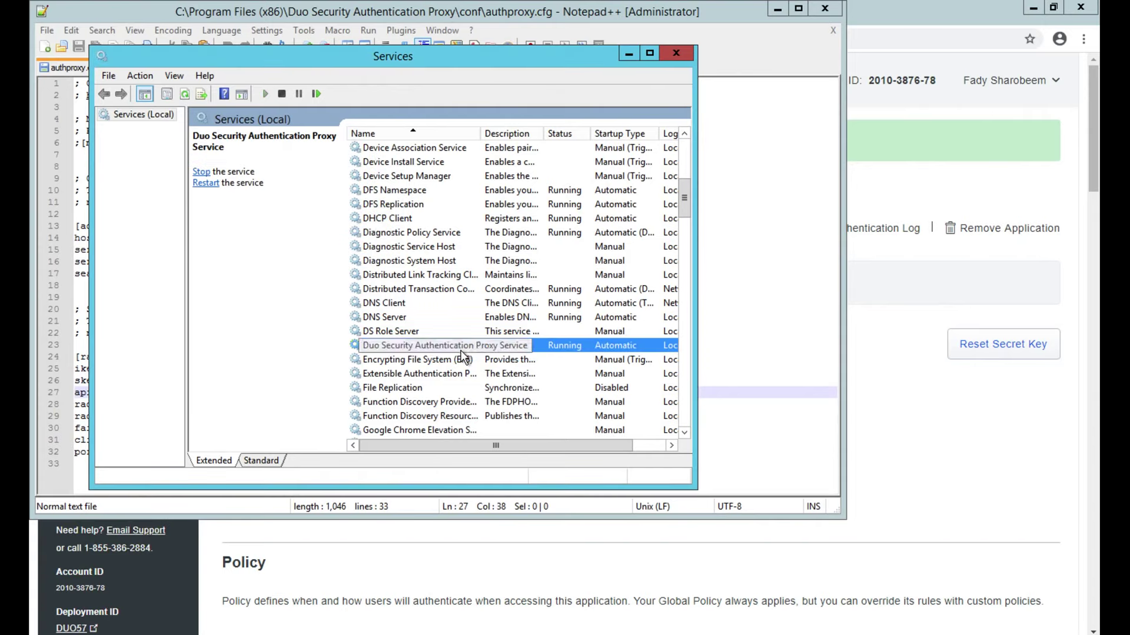
left_click(677, 53)
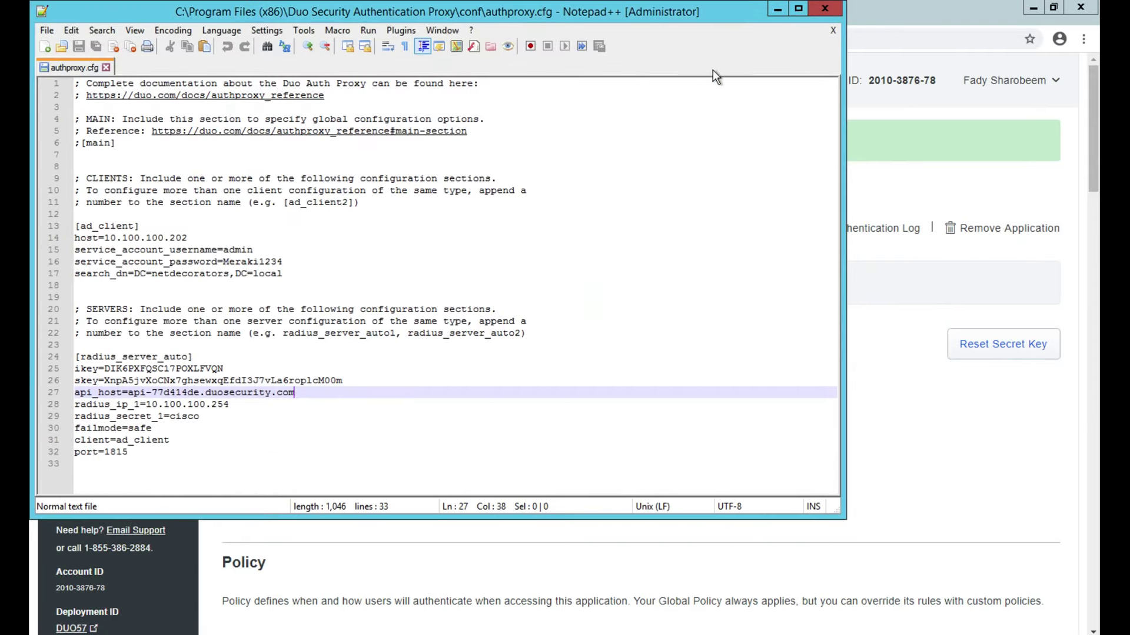
Step: Close Notepad++ and add a new Duo user with username admin
left_click(823, 13)
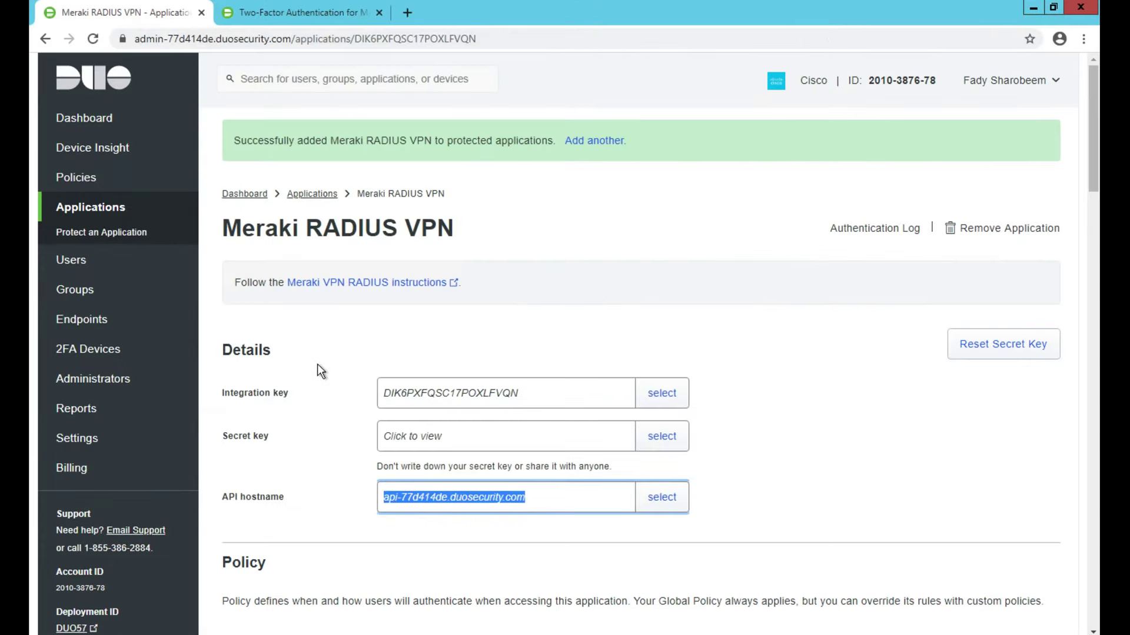
left_click(111, 263)
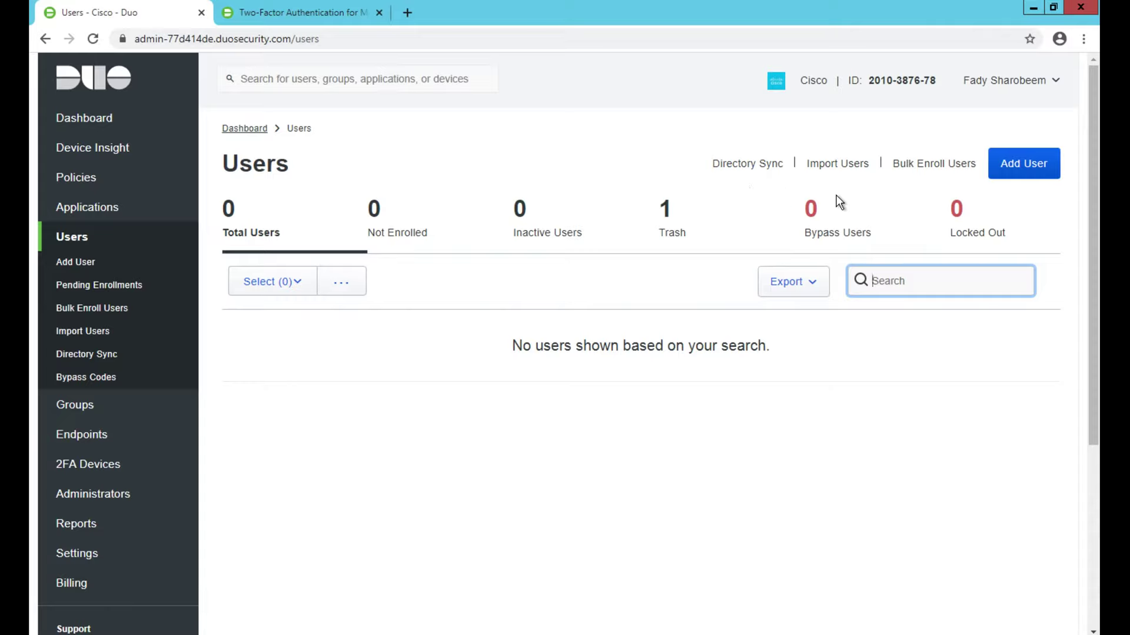
left_click(1001, 161)
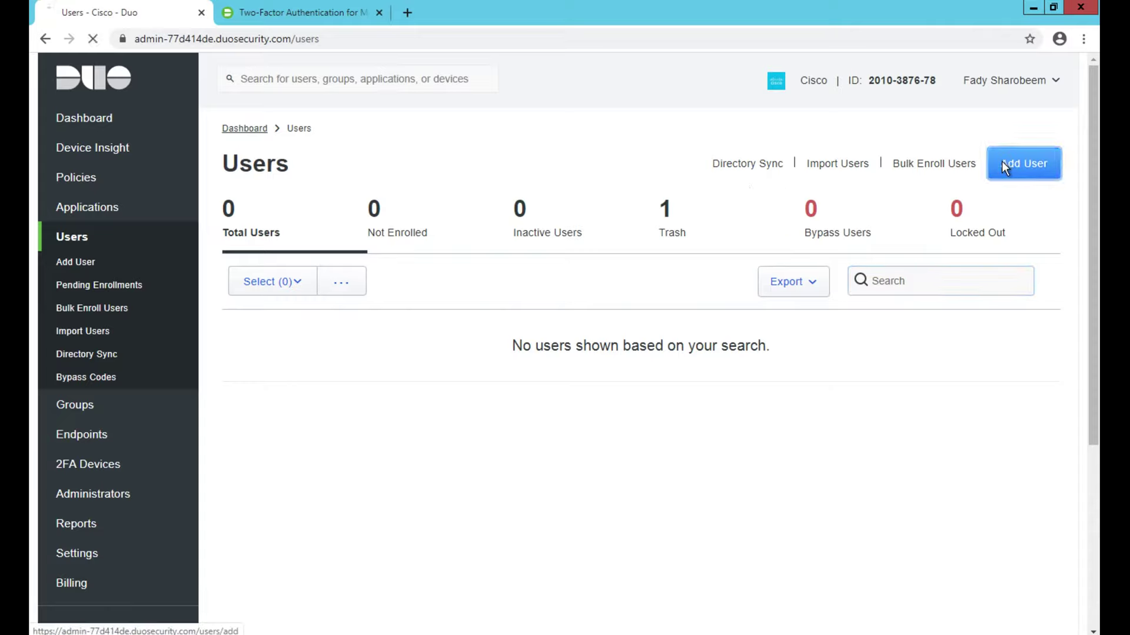
left_click(466, 310)
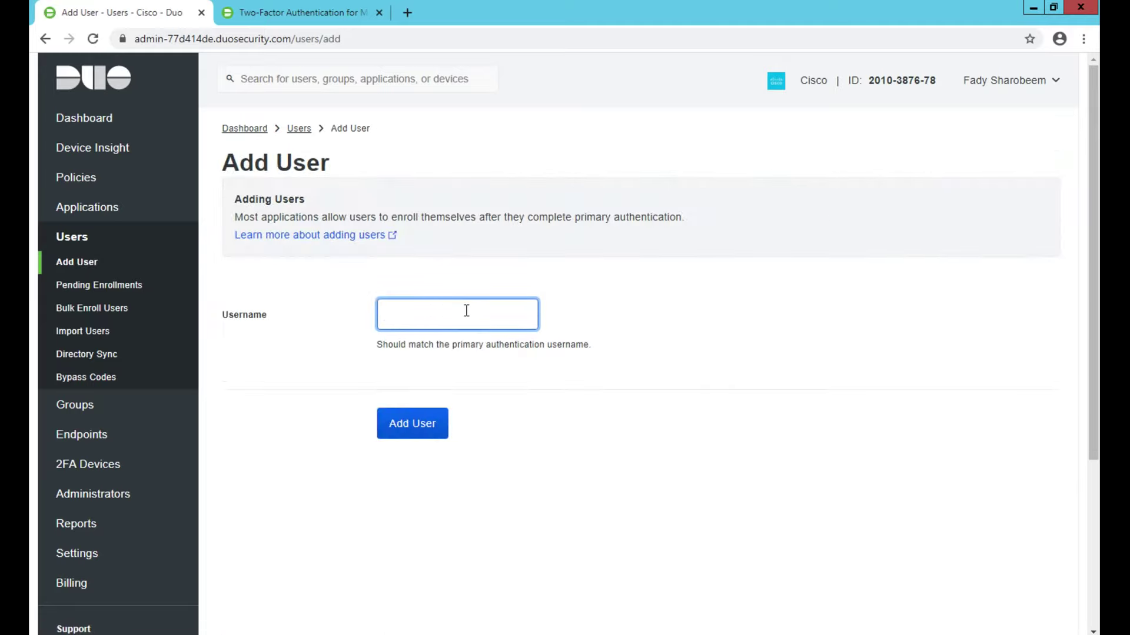
type("admin")
left_click(399, 424)
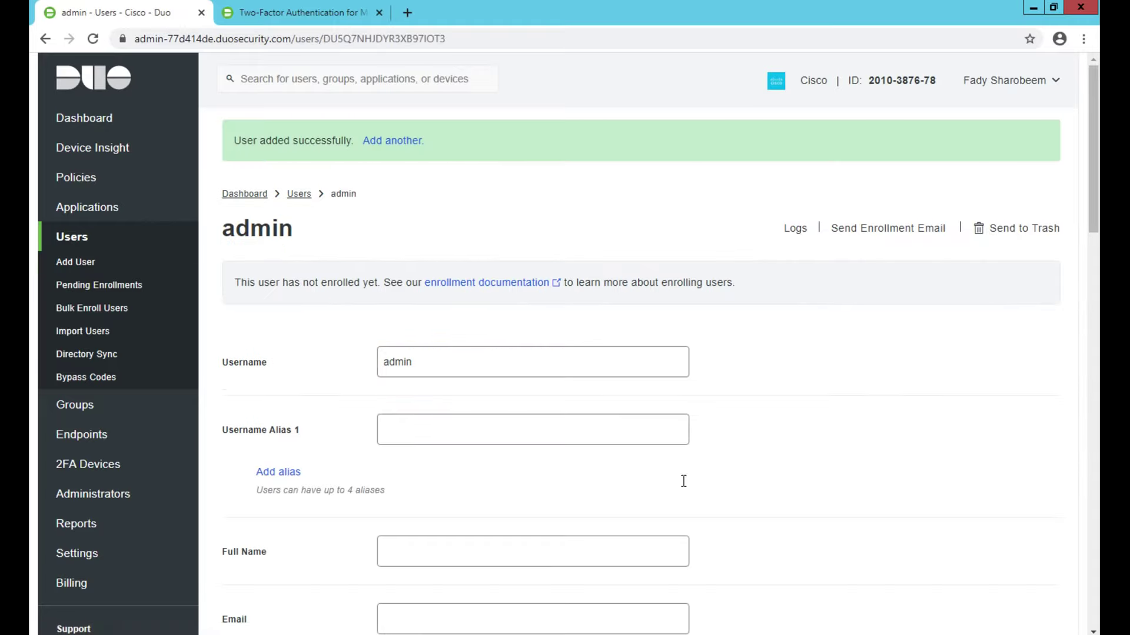
Step: Save the admin user's details, getting the 'User modified successfully' confirmation
scroll(792, 523, "down", 1)
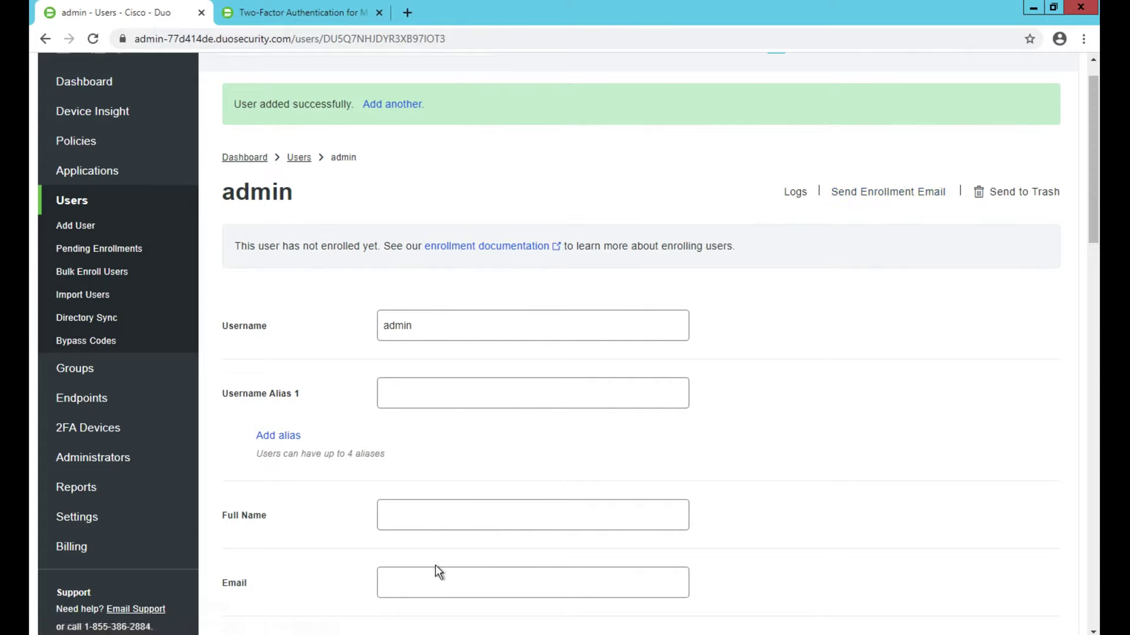
left_click(527, 584)
left_click_drag(1090, 242, 1096, 441)
left_click(450, 491)
scroll(452, 488, "down", 1)
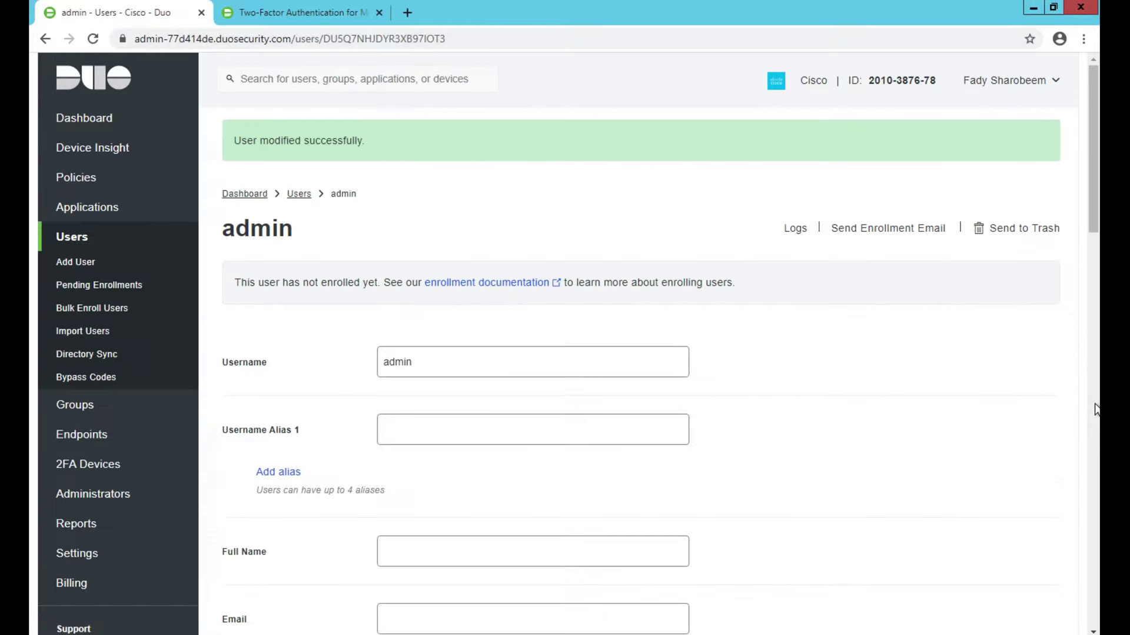
left_click(1096, 409)
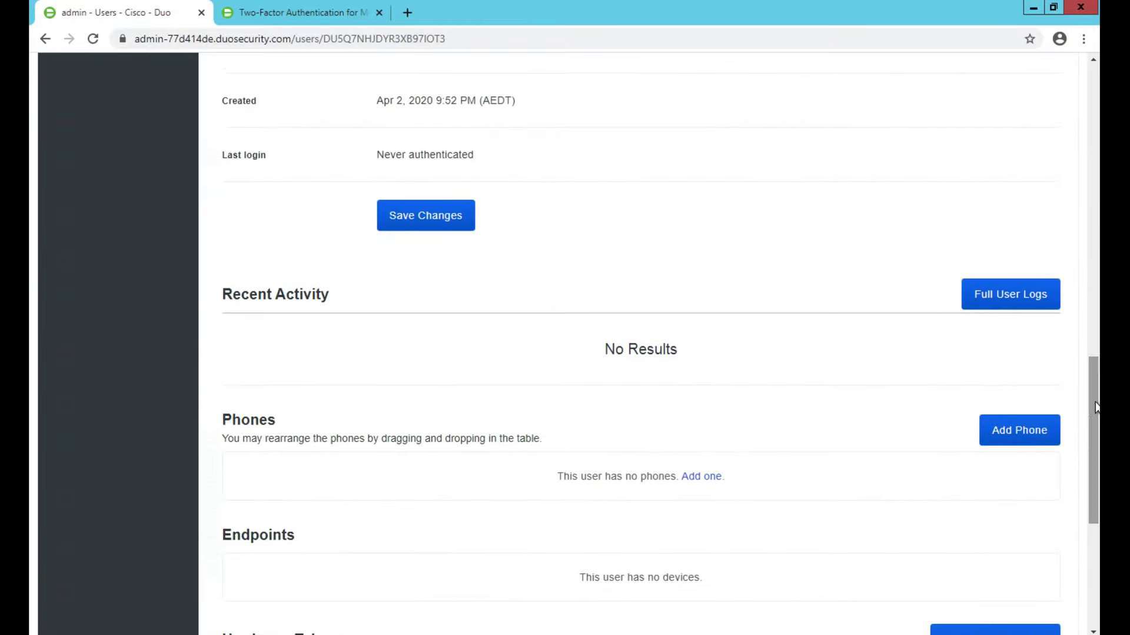
Step: Add a mobile phone with Australia's +61 country code and the user's number to admin
left_click(1009, 429)
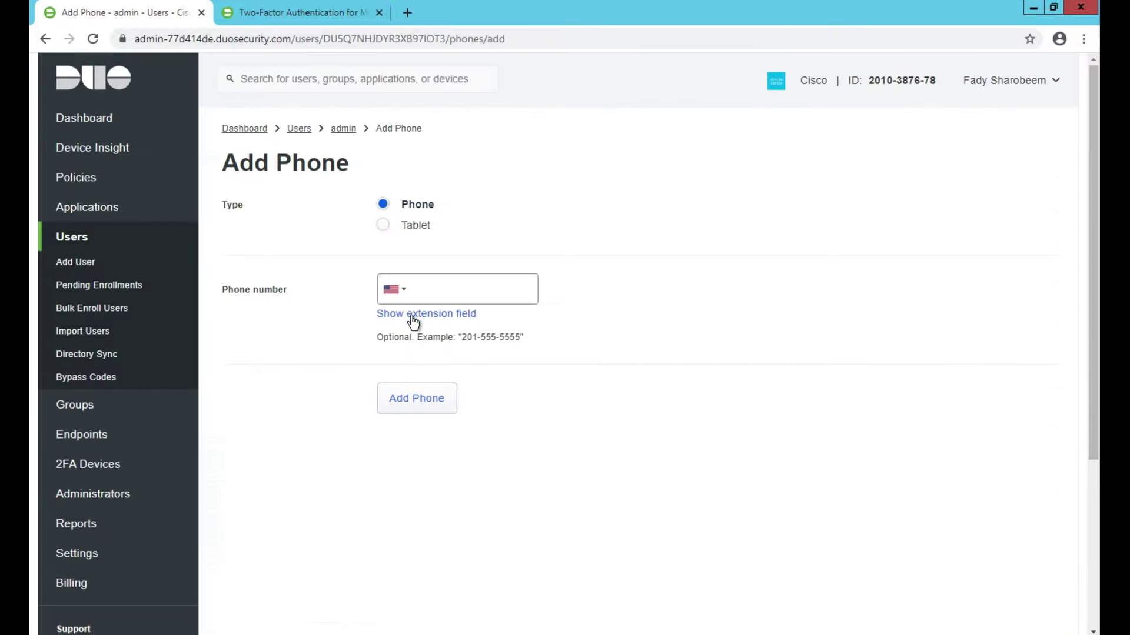
left_click(393, 289)
scroll(443, 380, "down", 5)
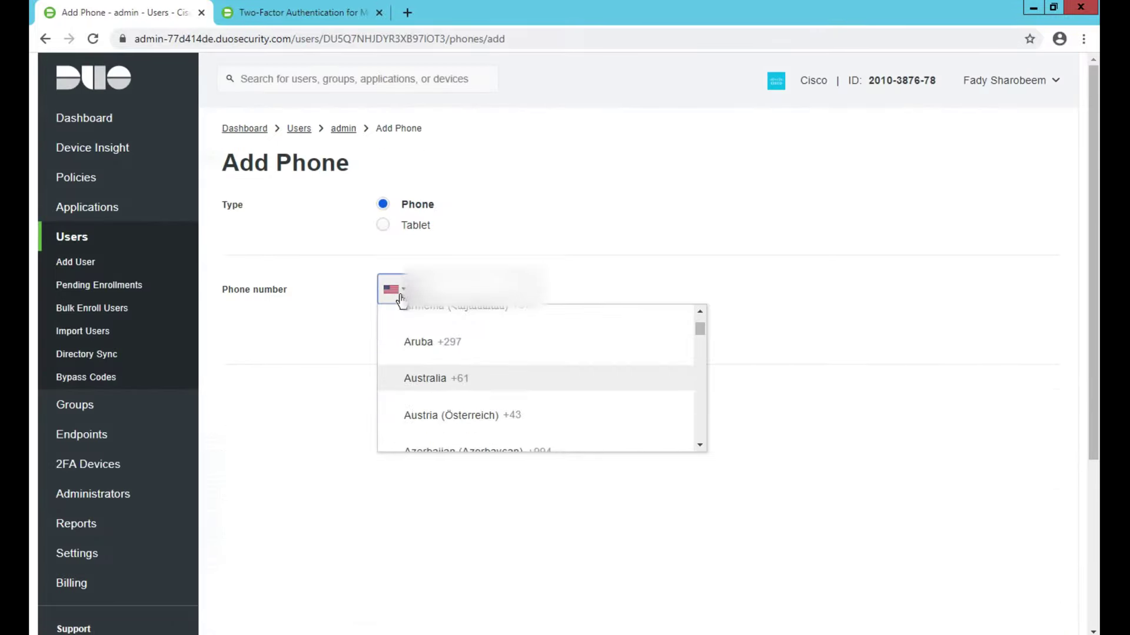
left_click(443, 380)
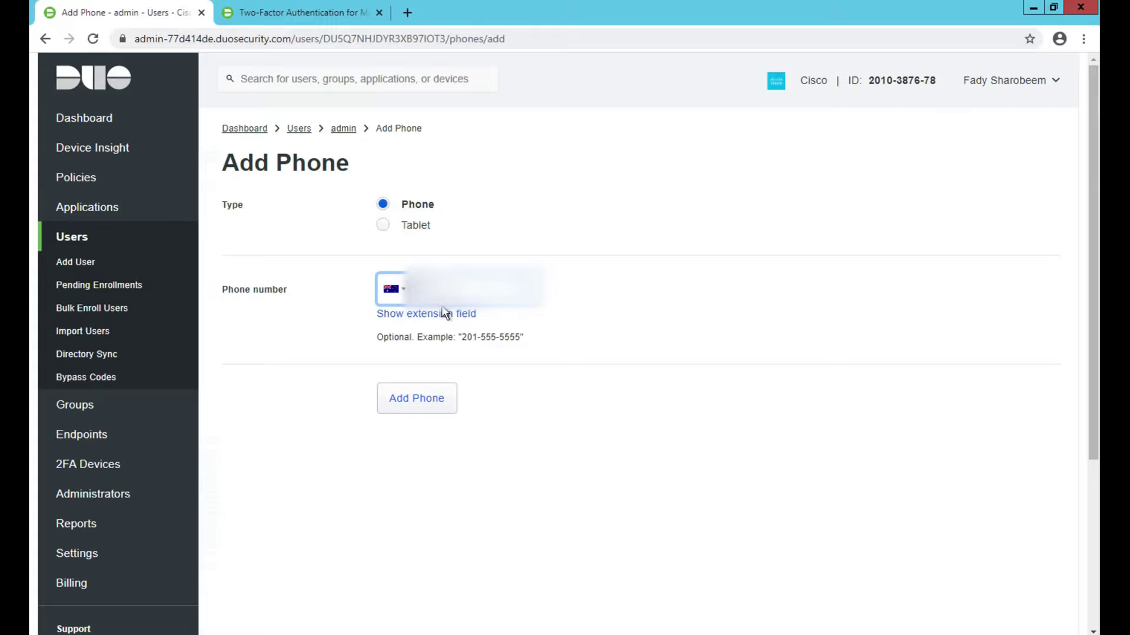
type("412345")
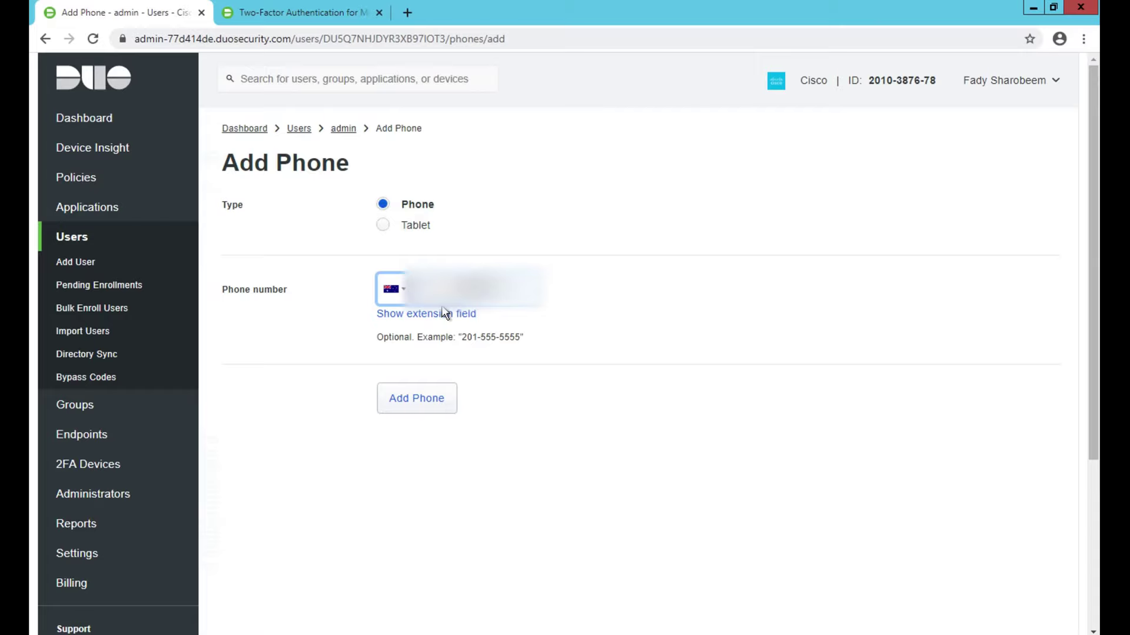
left_click(413, 404)
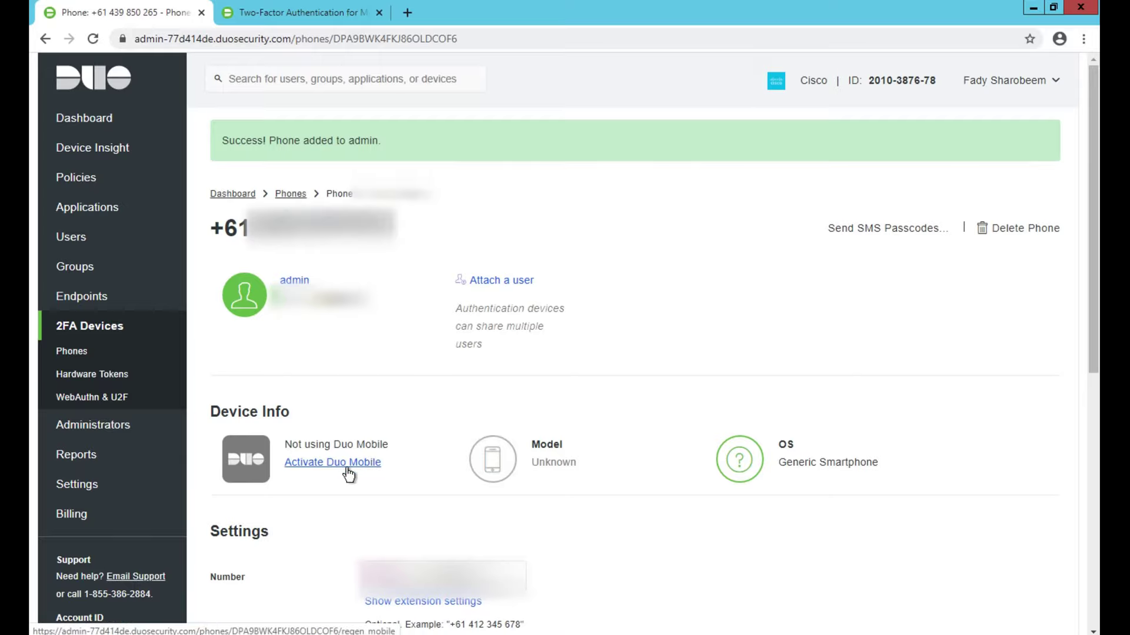
Step: Generate a new Duo Mobile activation code and send only the activation instructions by SMS
left_click(356, 467)
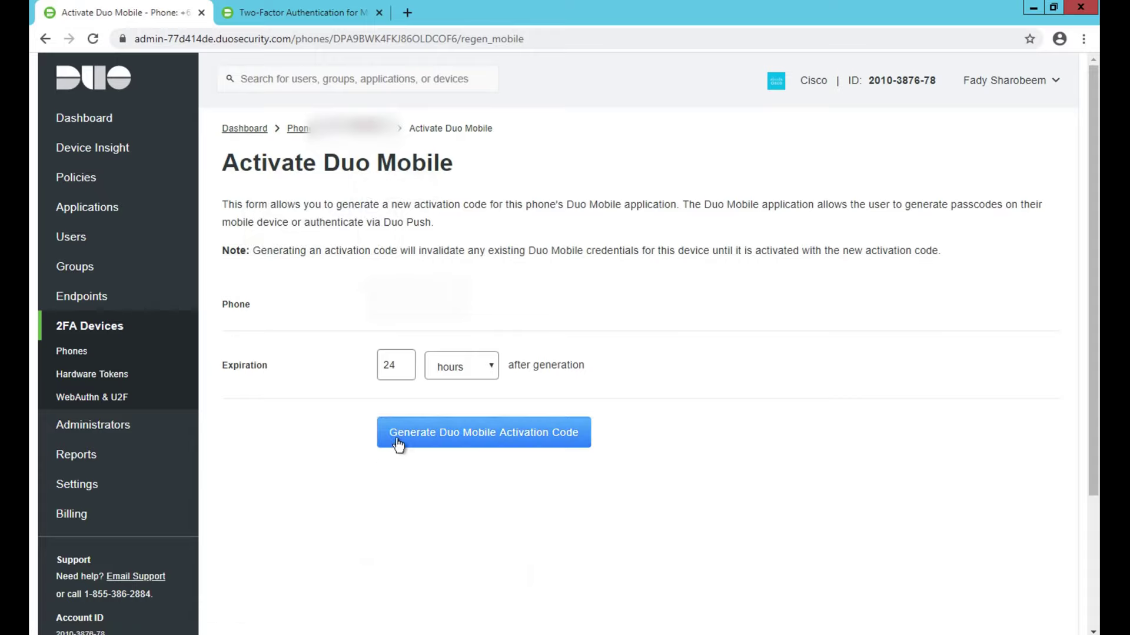
left_click(469, 432)
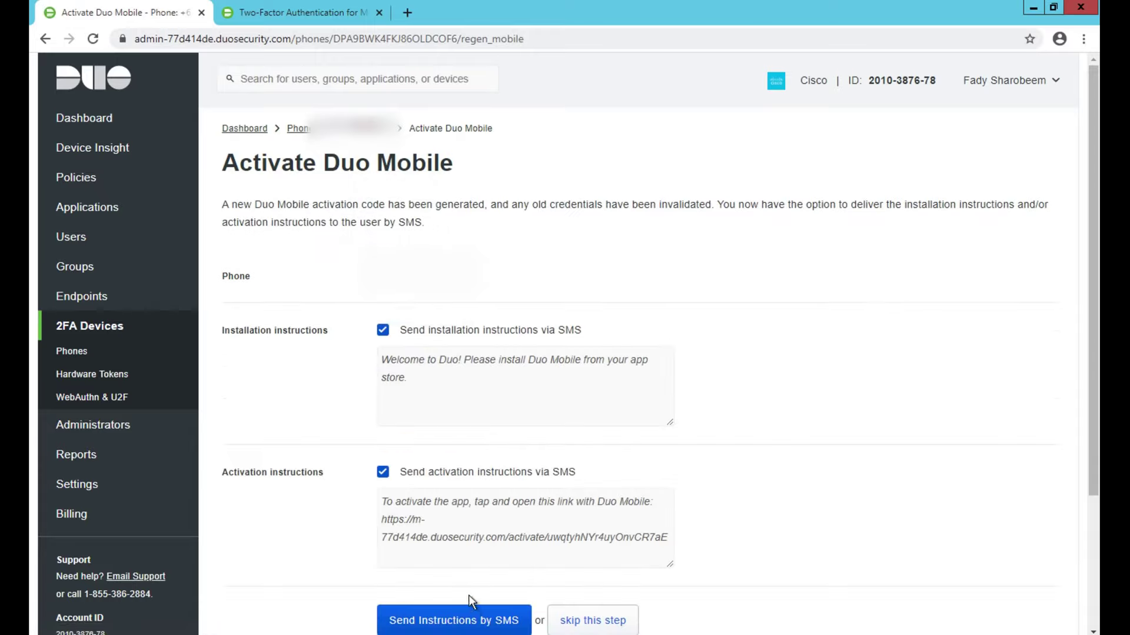
left_click(383, 331)
left_click(464, 622)
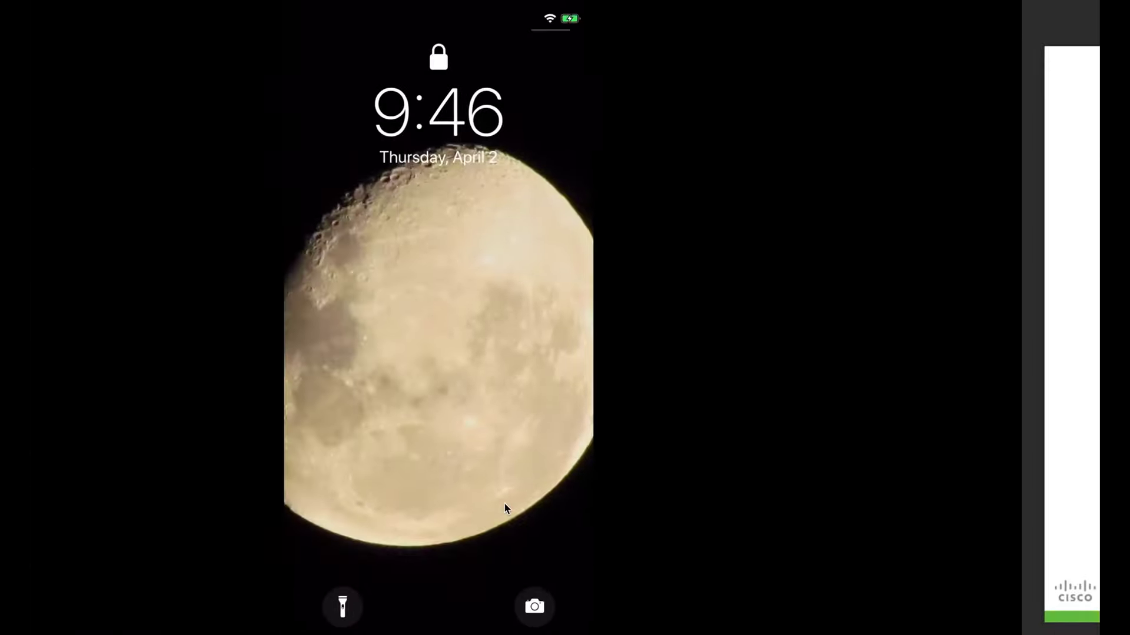
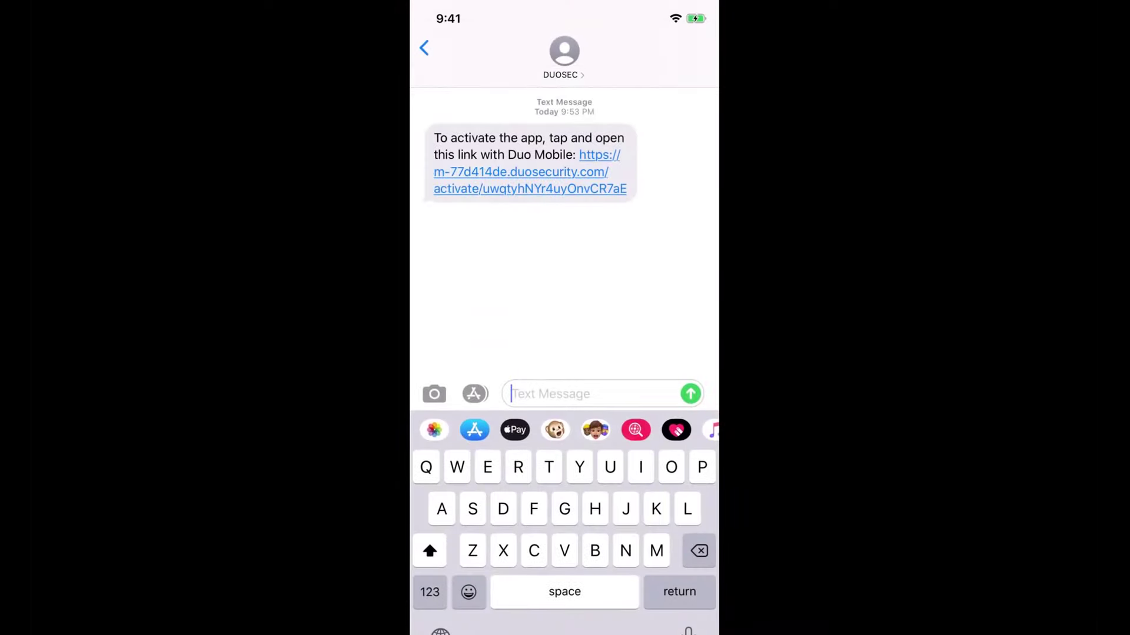
Step: Open the Duo activation link from the DUOSEC text message in Duo Mobile
left_click(530, 172)
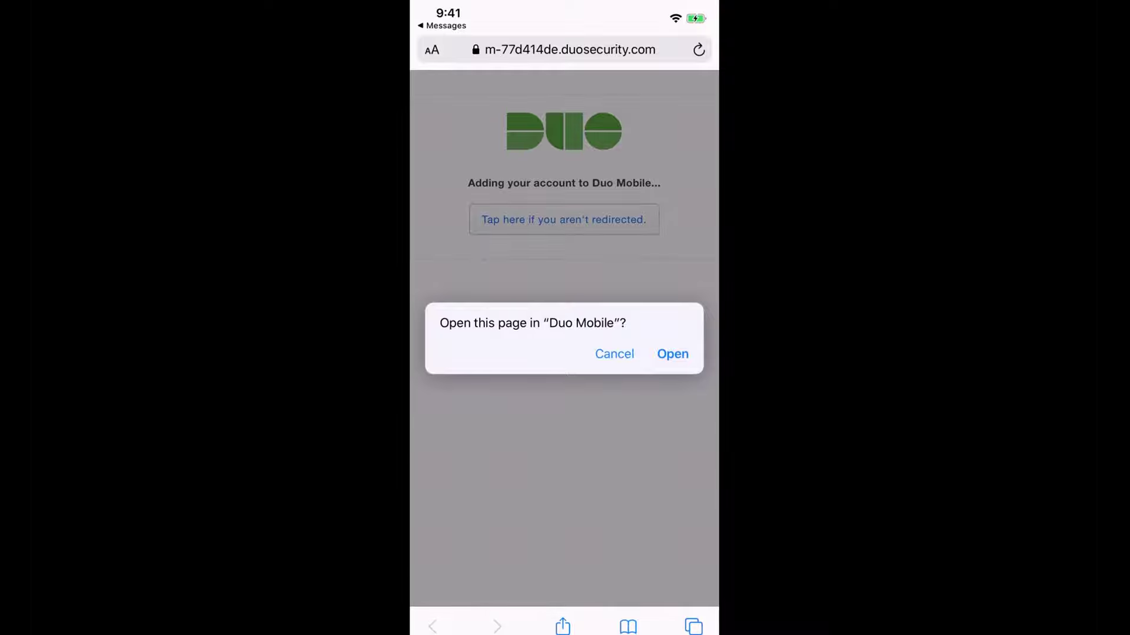
left_click(673, 354)
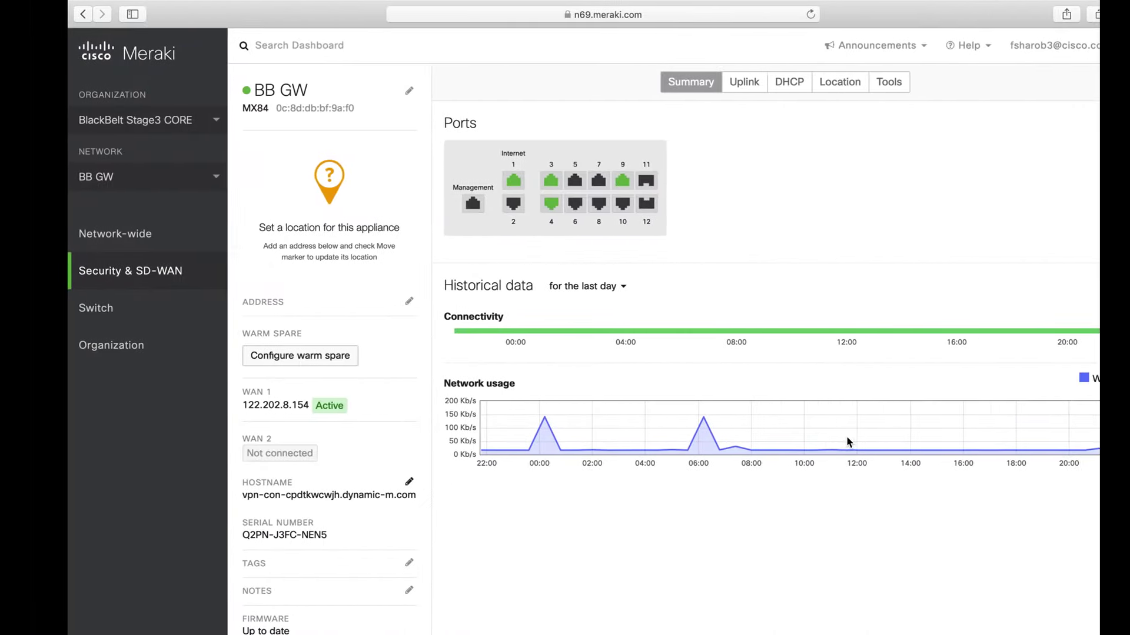
Step: Enable the client VPN server on subnet 172.18.0.0/24 and replace its shared secret
mouse_move(149, 271)
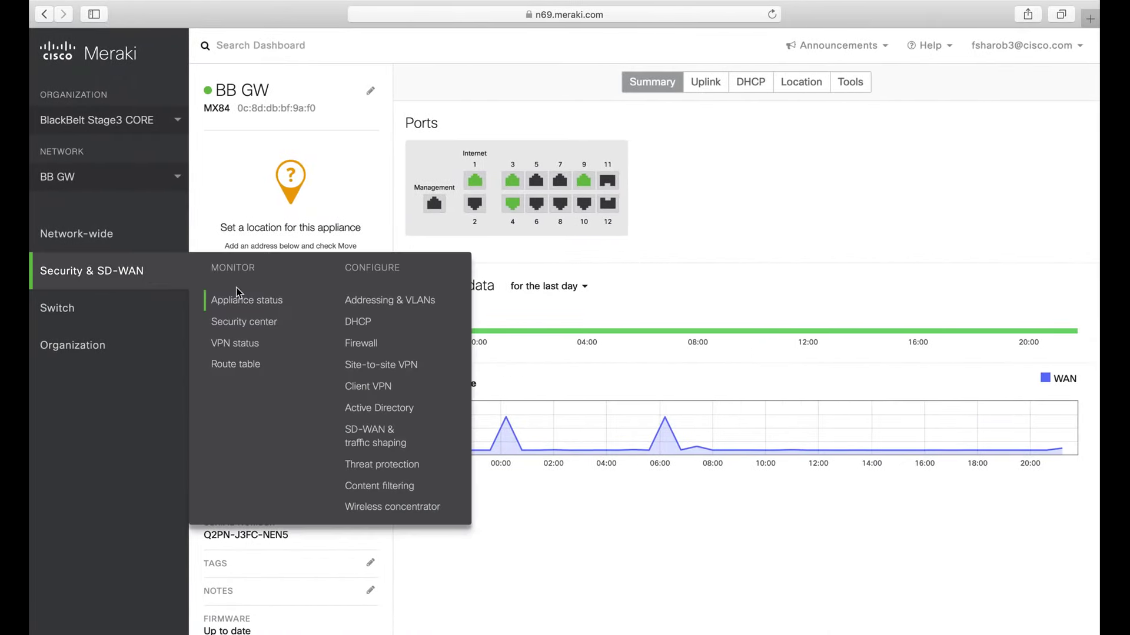
left_click(367, 388)
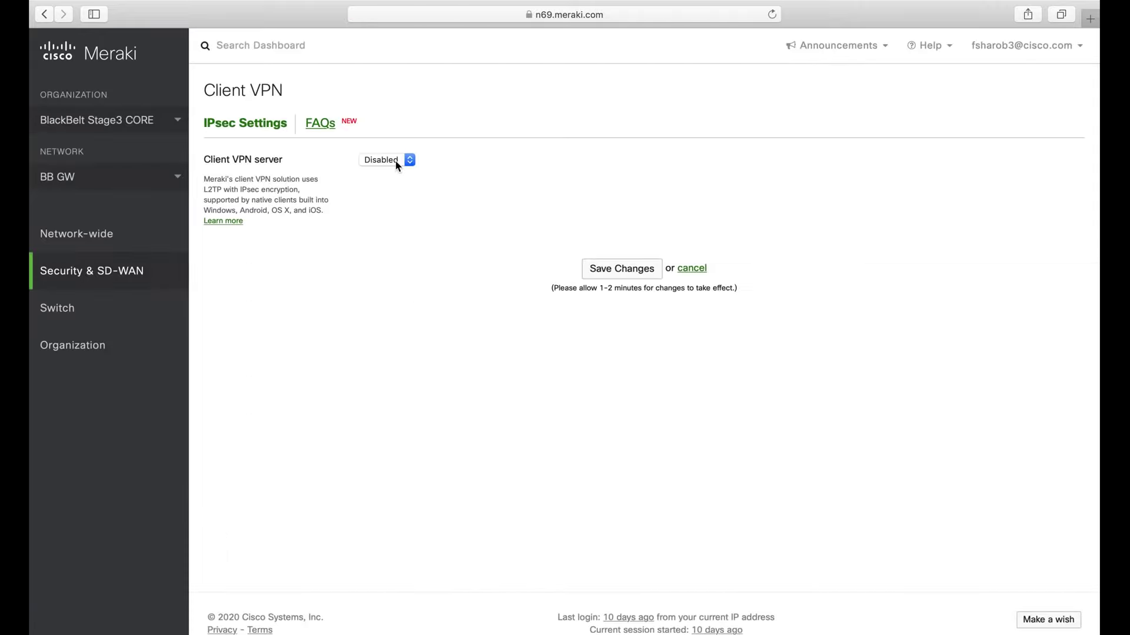
left_click(396, 164)
left_click(395, 149)
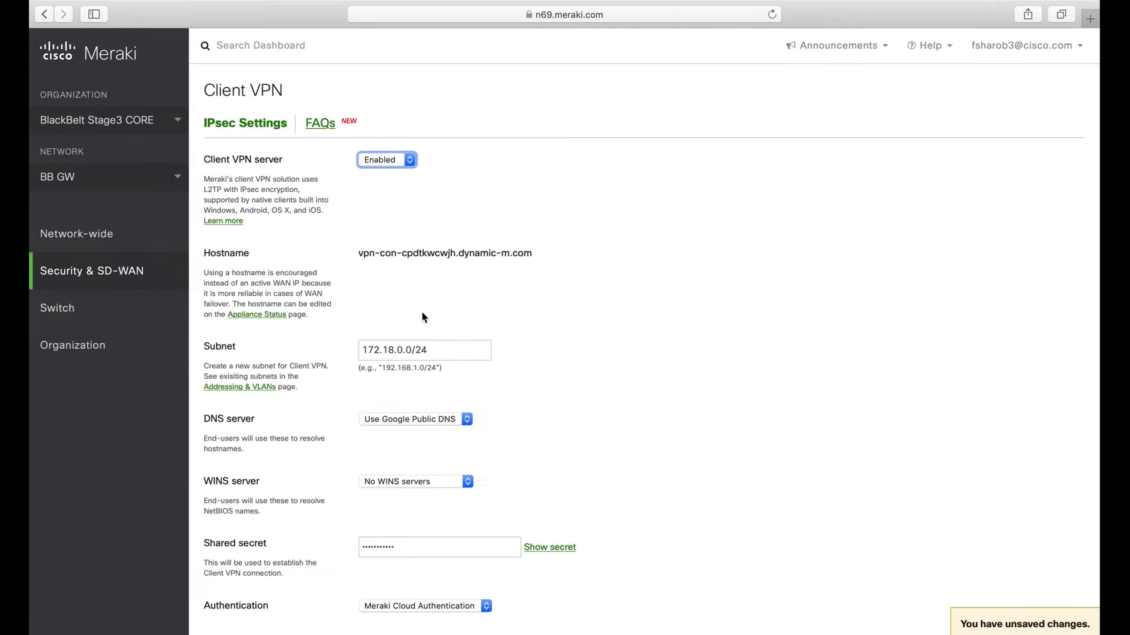
left_click(428, 350)
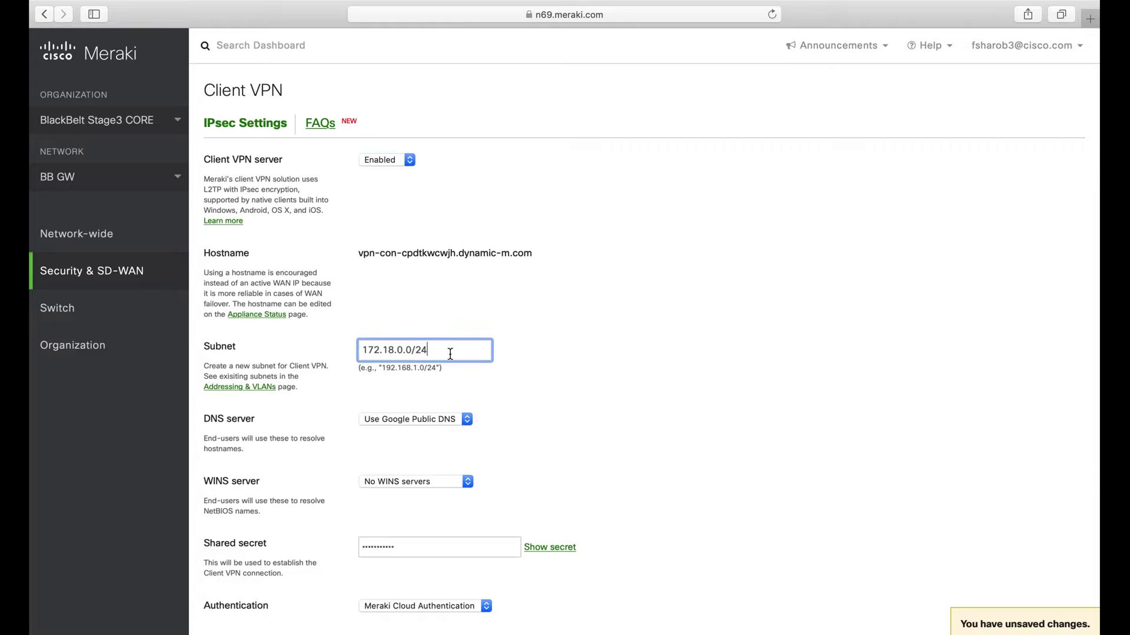
scroll(532, 432, "down", 2)
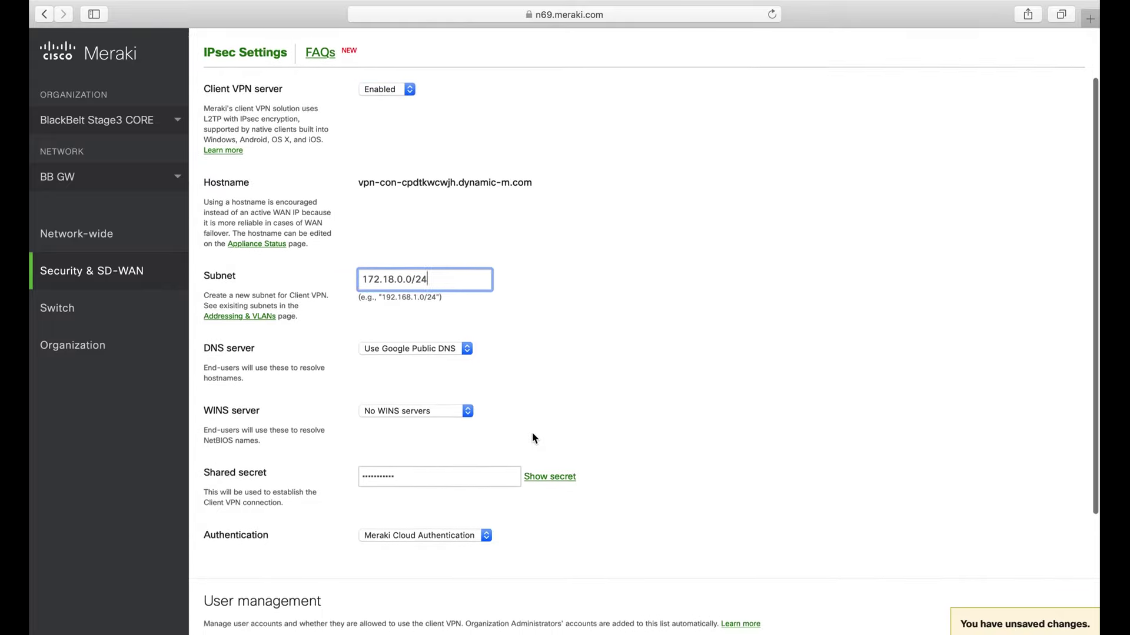
left_click(454, 474)
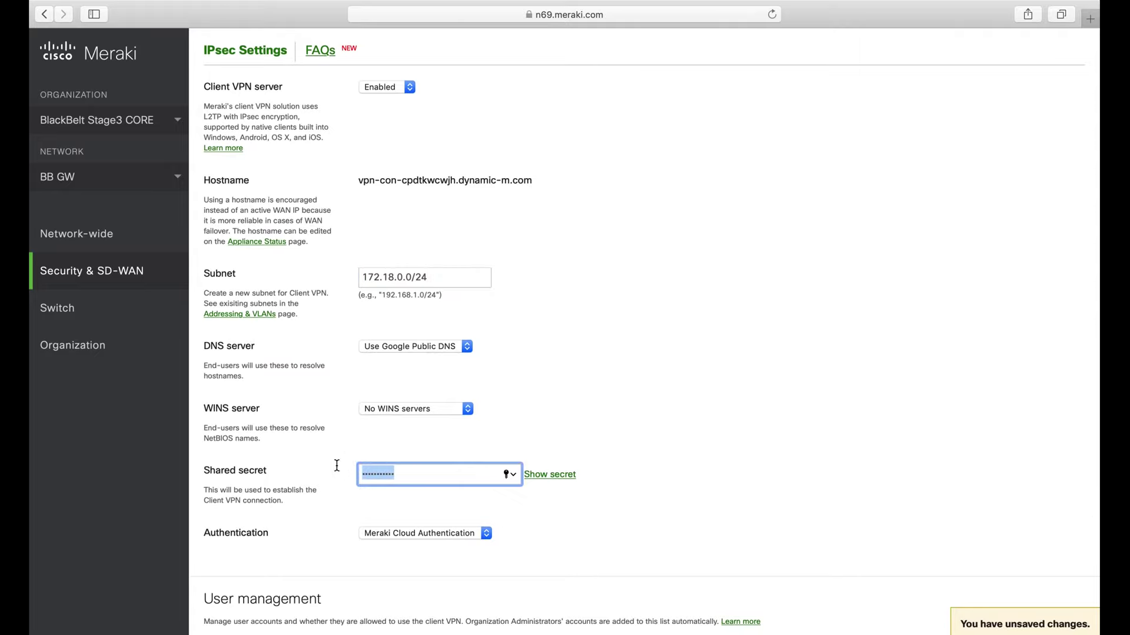
type("••••••••••")
Step: Switch authentication to RADIUS at 10.100.100.202 port 1815 with its secret, and save
scroll(602, 512, "down", 3)
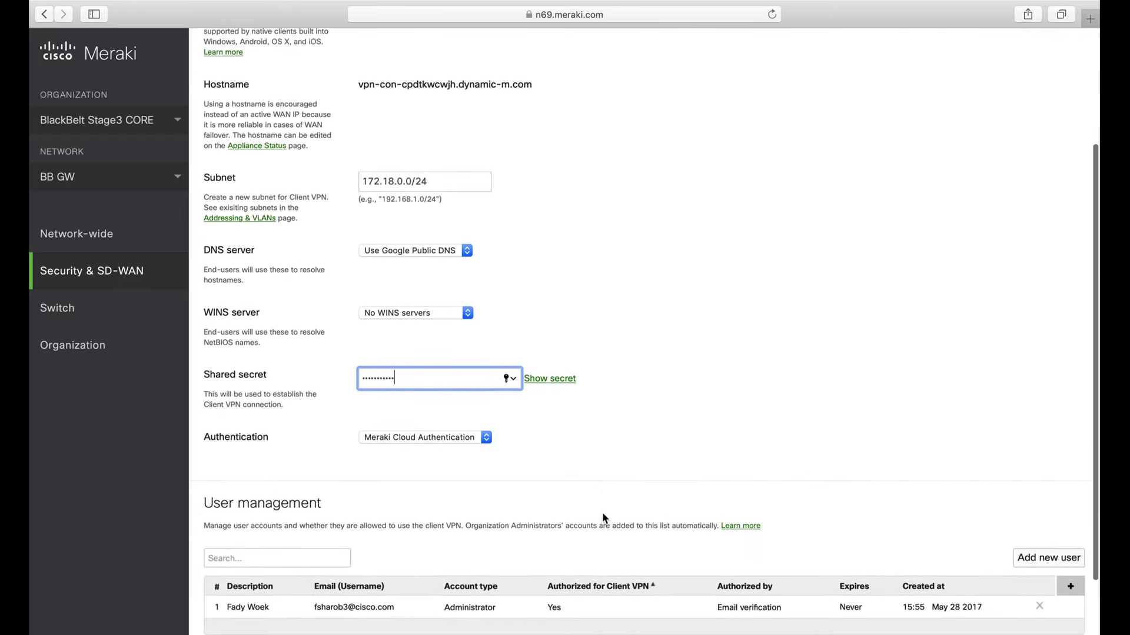
left_click(479, 436)
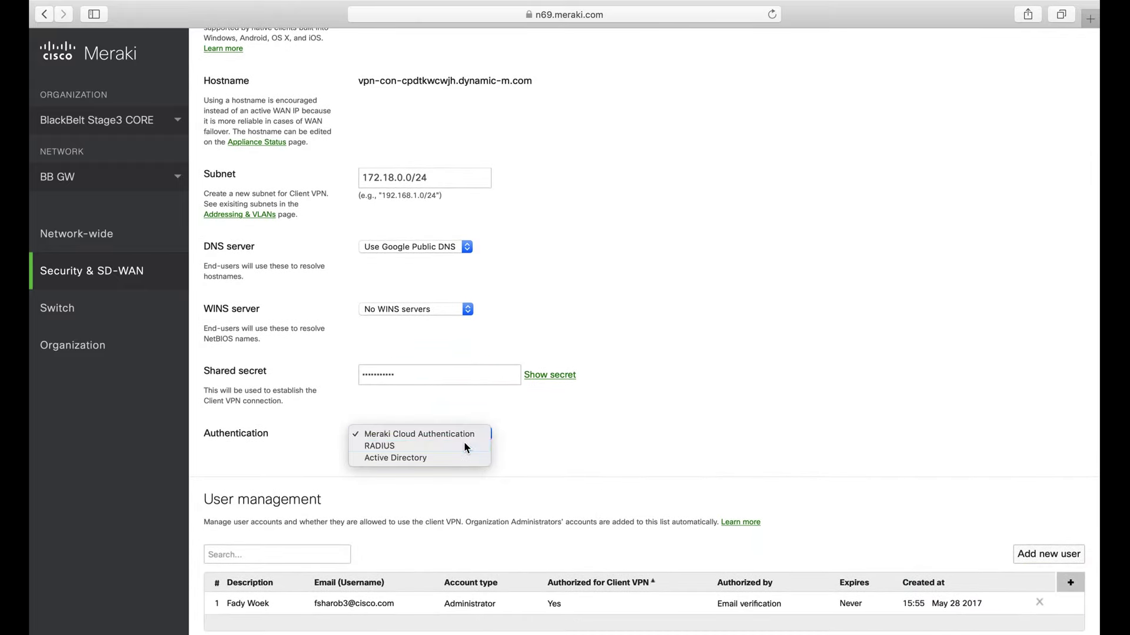
left_click(464, 444)
left_click_drag(450, 488, 354, 488)
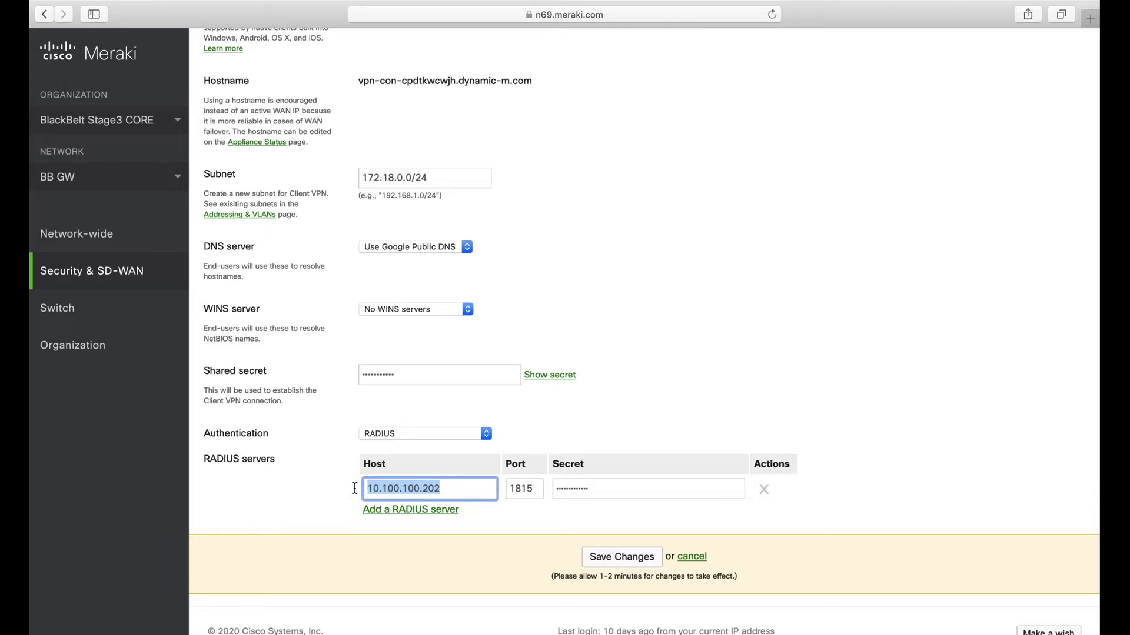
double_click(525, 489)
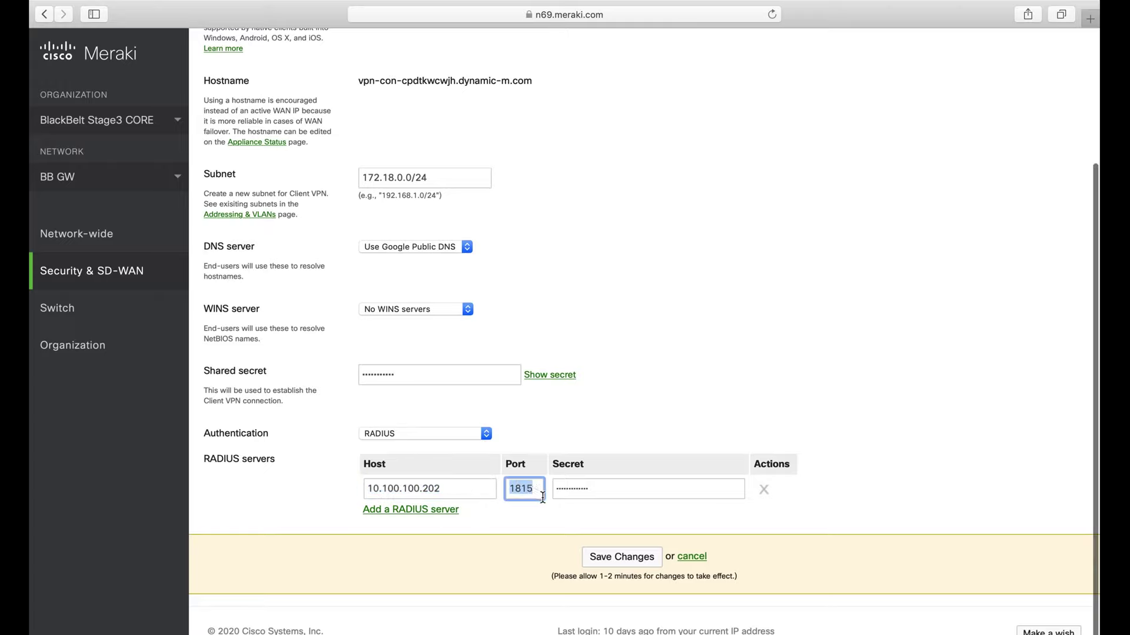
left_click(606, 494)
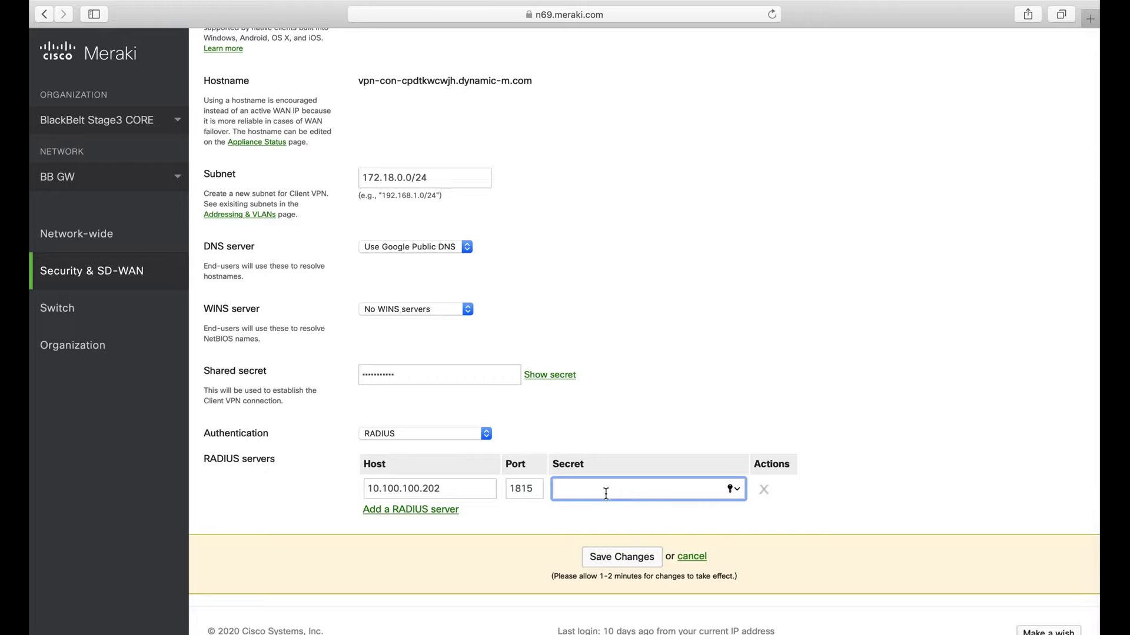
type("aaaaa")
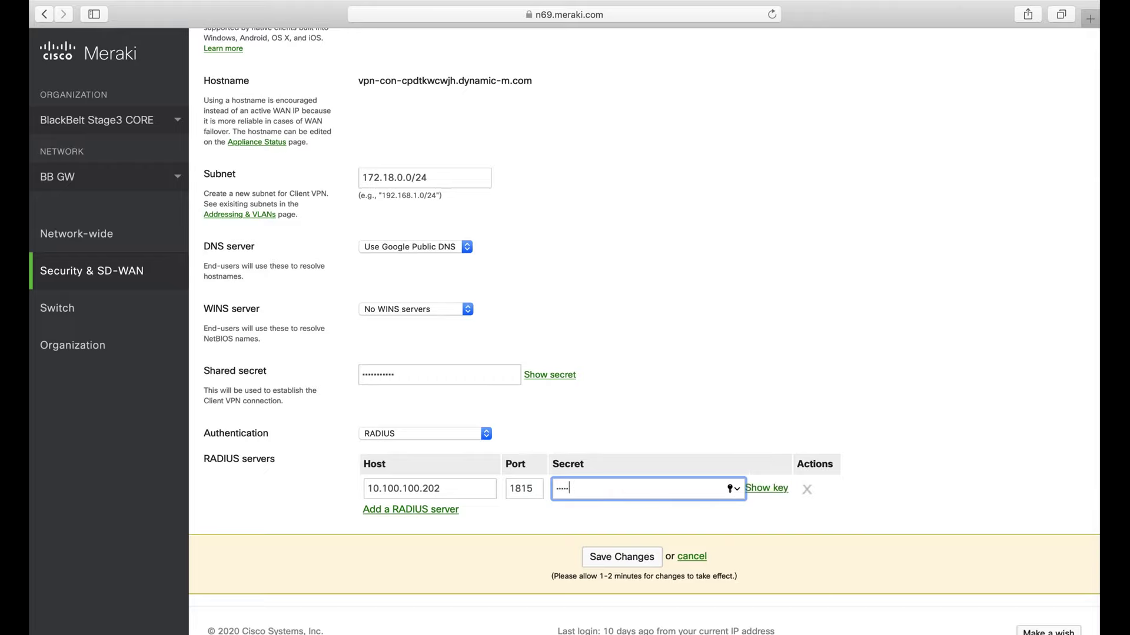
left_click(624, 557)
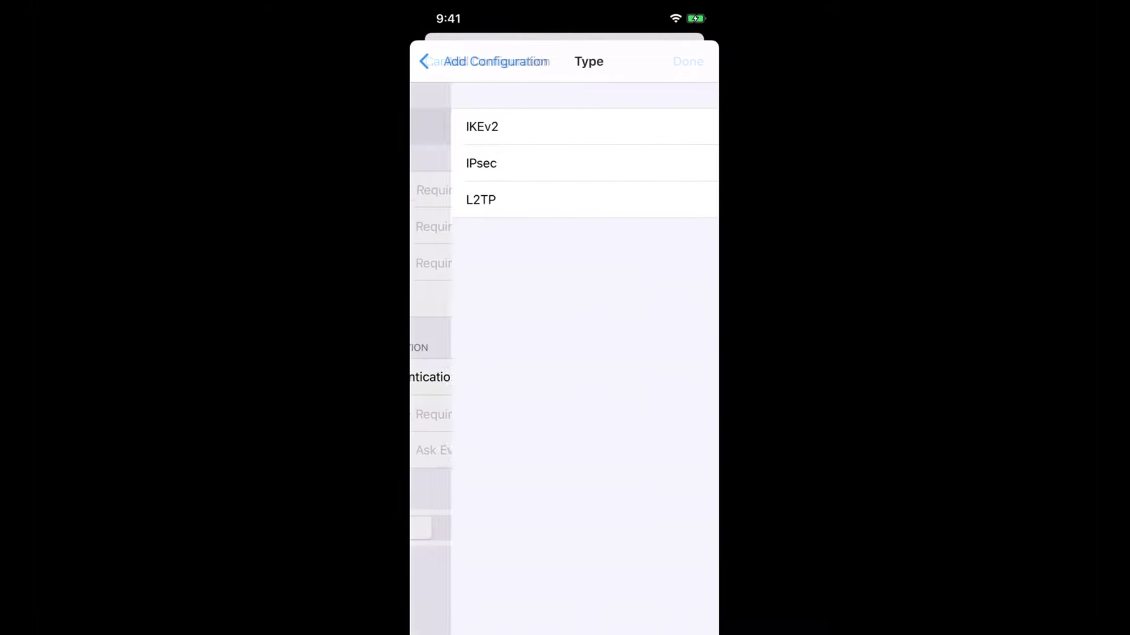
Step: Create an L2TP VPN named DUO for server 122.202.8.154 with account admin
left_click(440, 199)
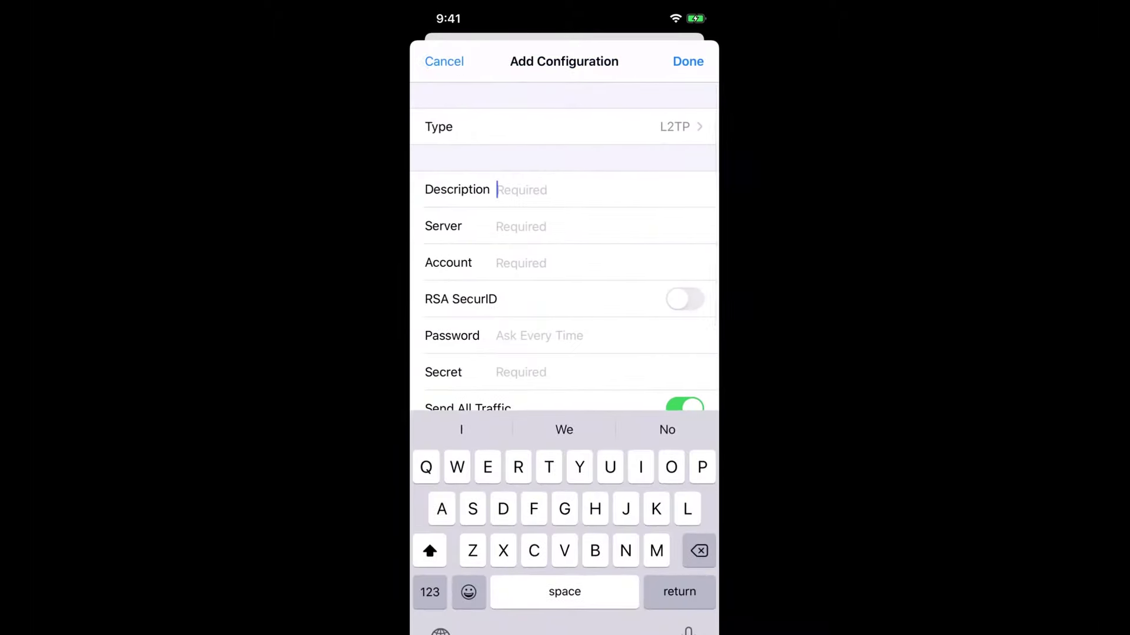
type("DUO")
left_click(520, 226)
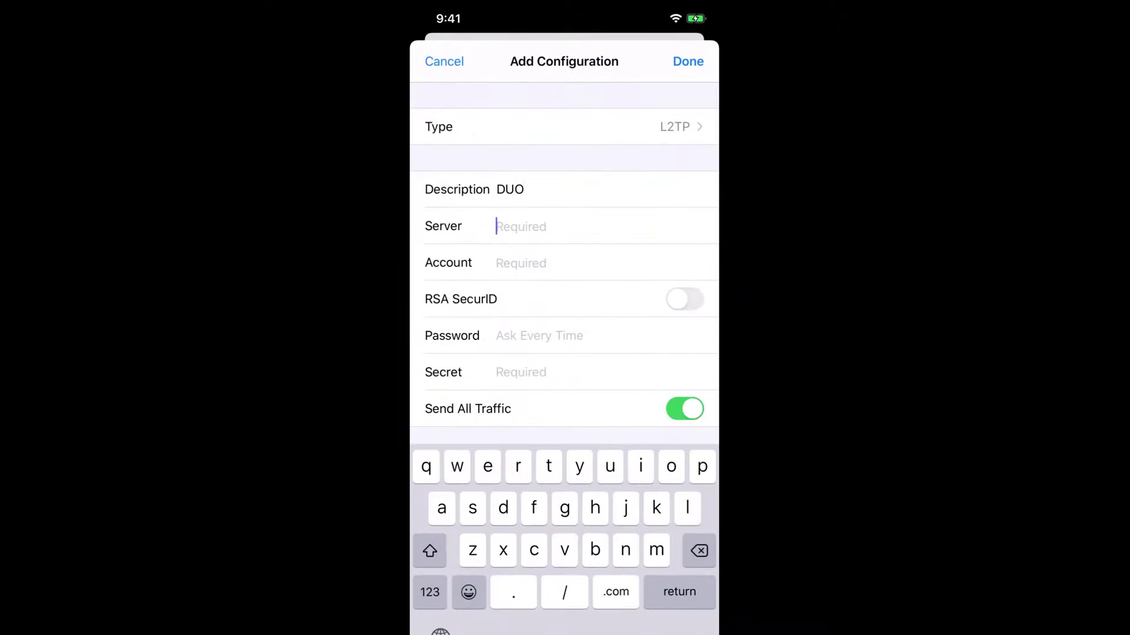
left_click(430, 592)
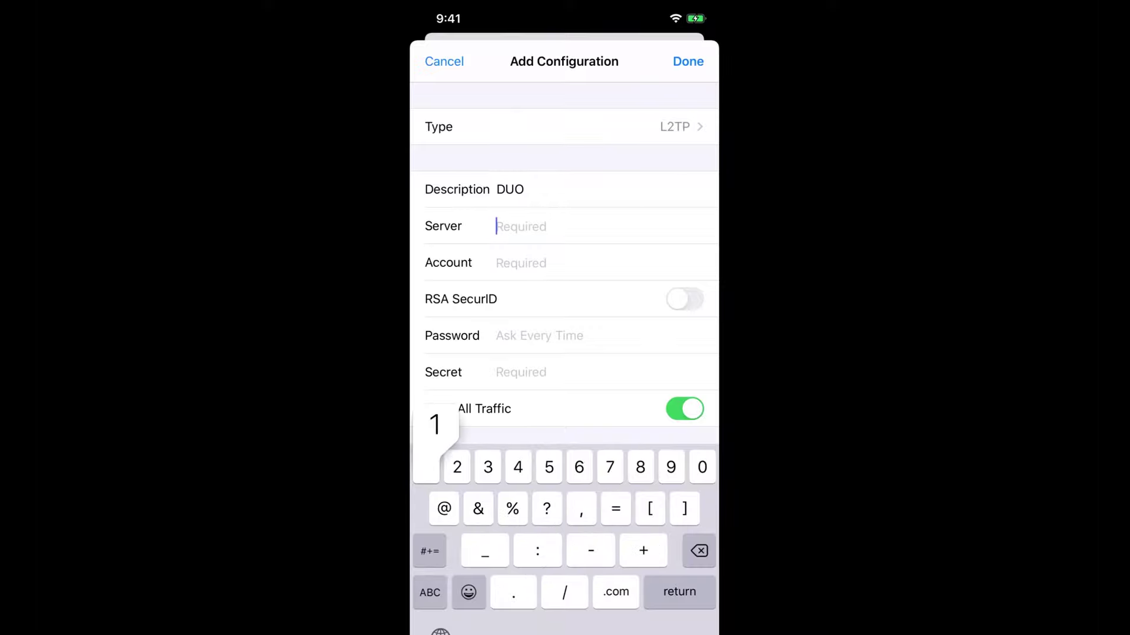
type("122.")
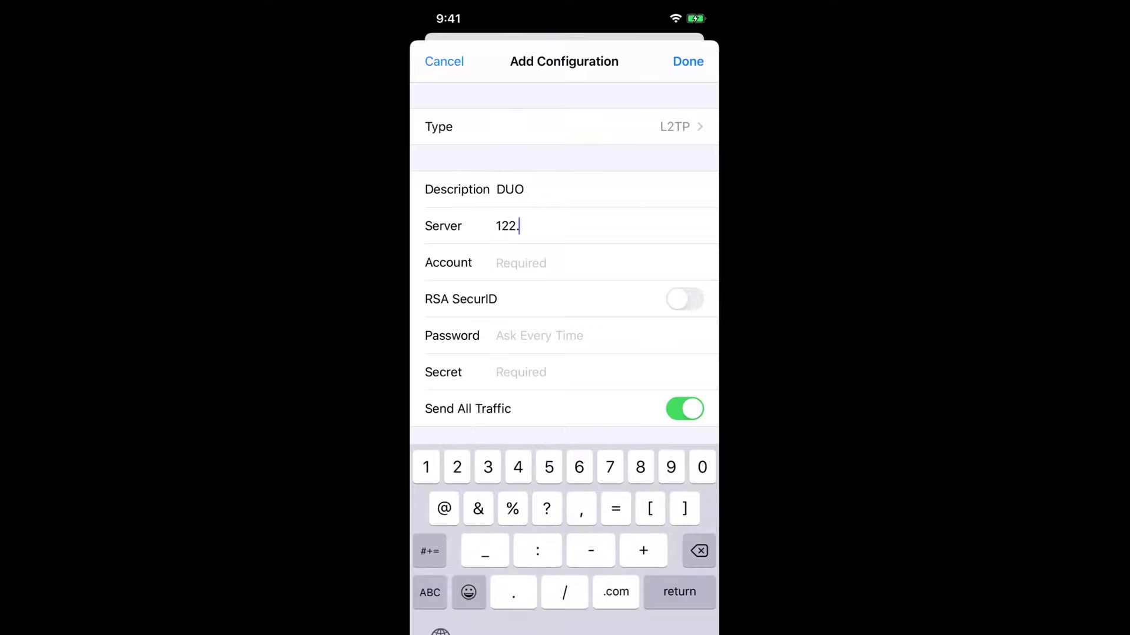
type("202.8.154")
left_click(518, 263)
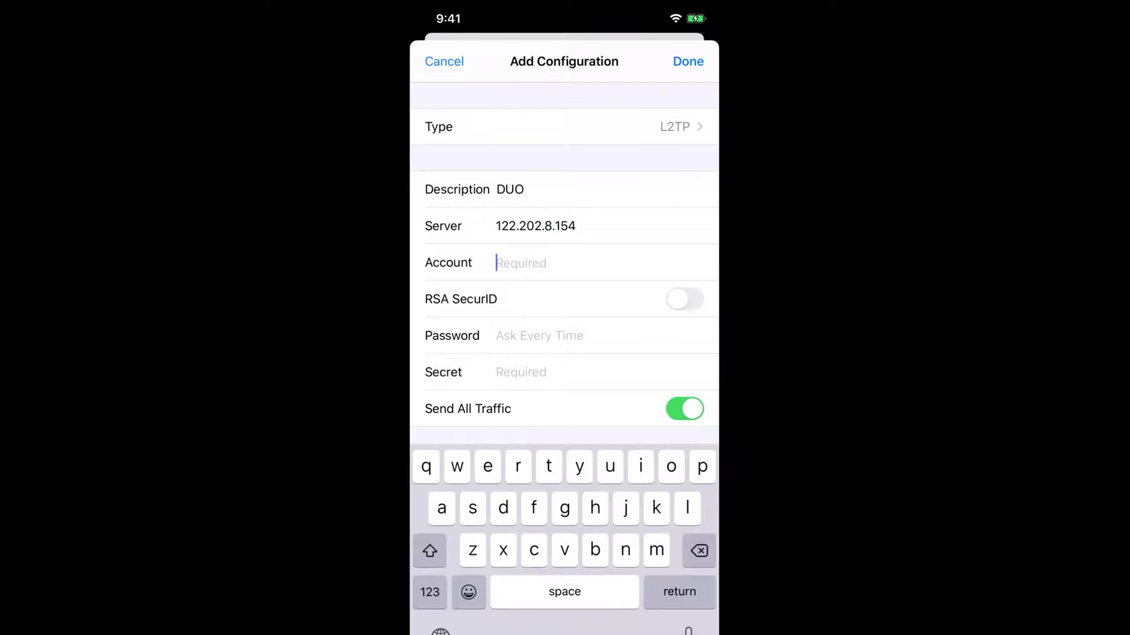
type("admin")
Step: Fill in the DUO VPN password and shared secret fields
scroll(564, 265, "down", 3)
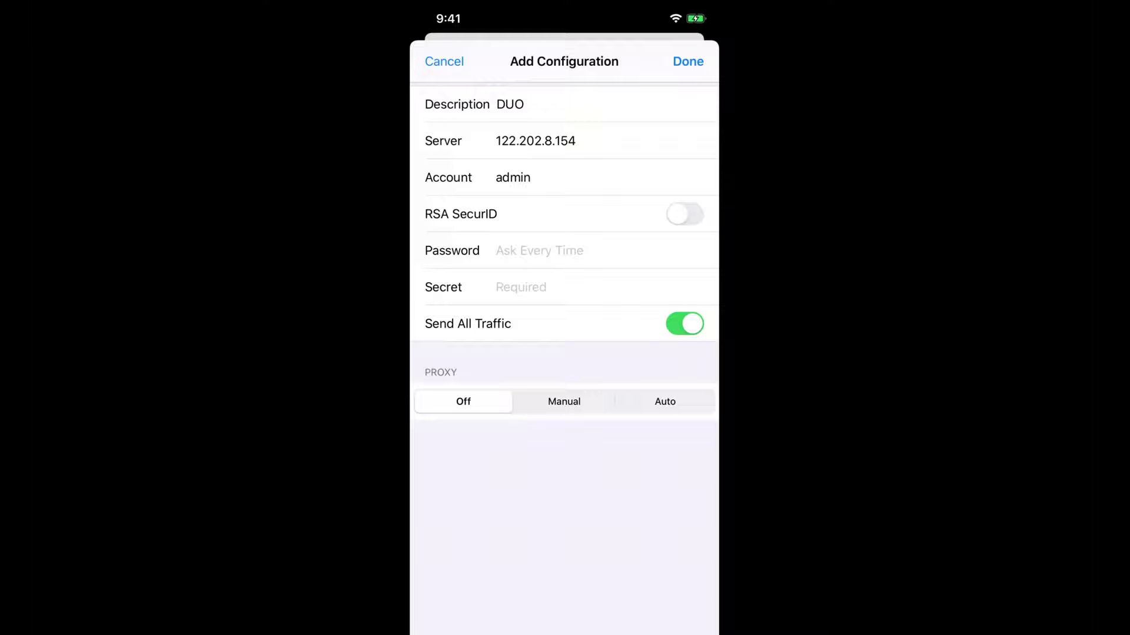
left_click(539, 250)
scroll(563, 250, "down", 1)
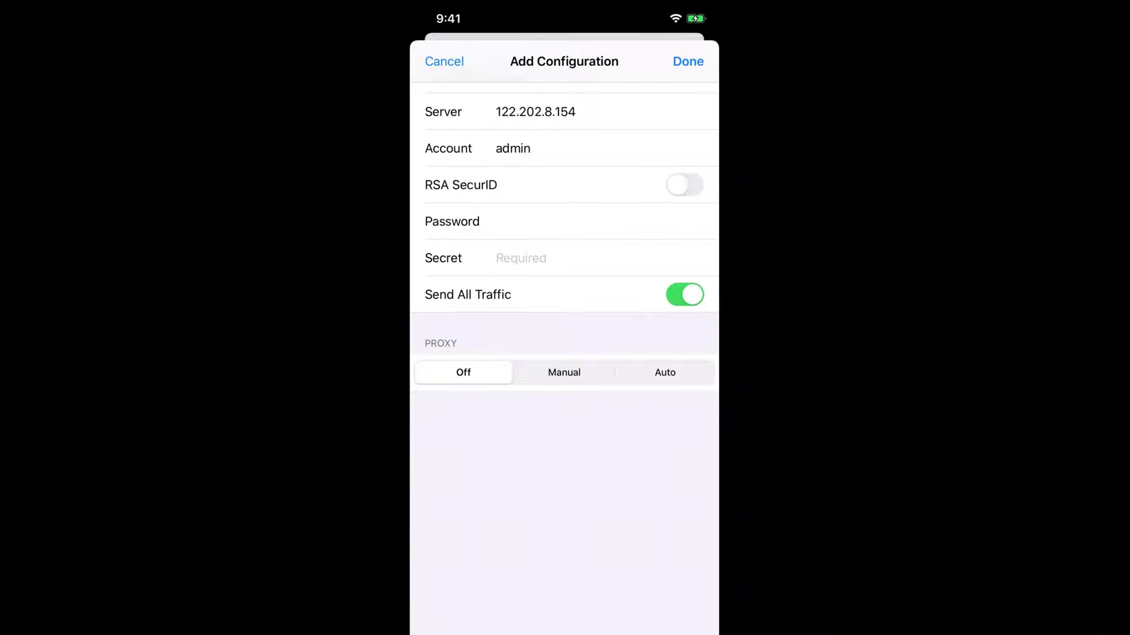
left_click(520, 259)
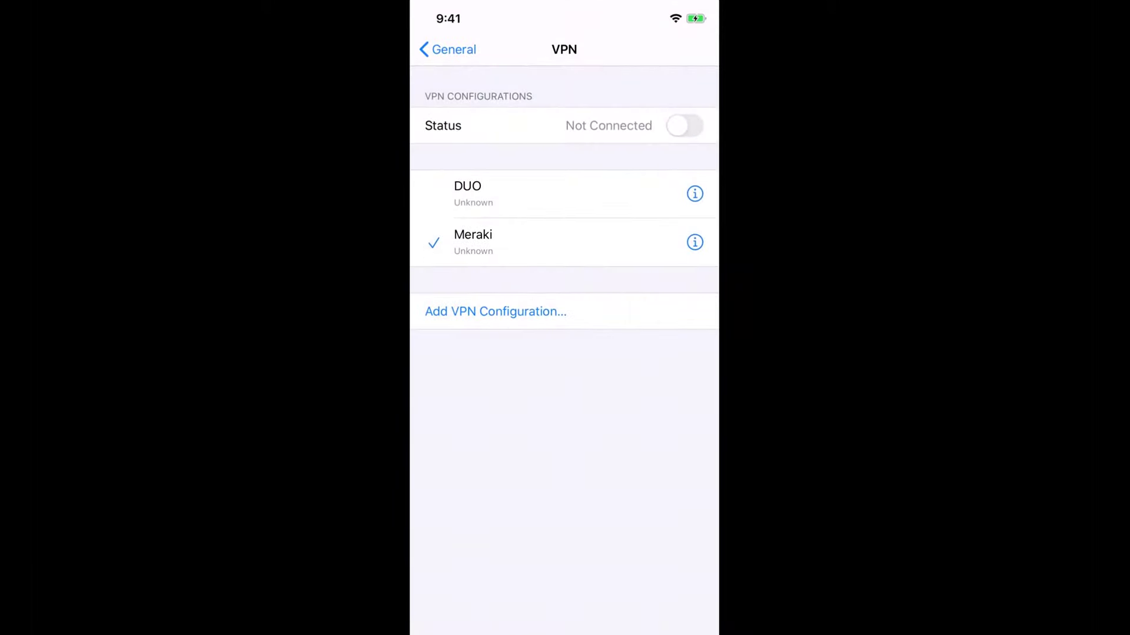
Step: Select and connect the DUO VPN, then check its assigned address 172.18.0.160
left_click(468, 194)
left_click(685, 126)
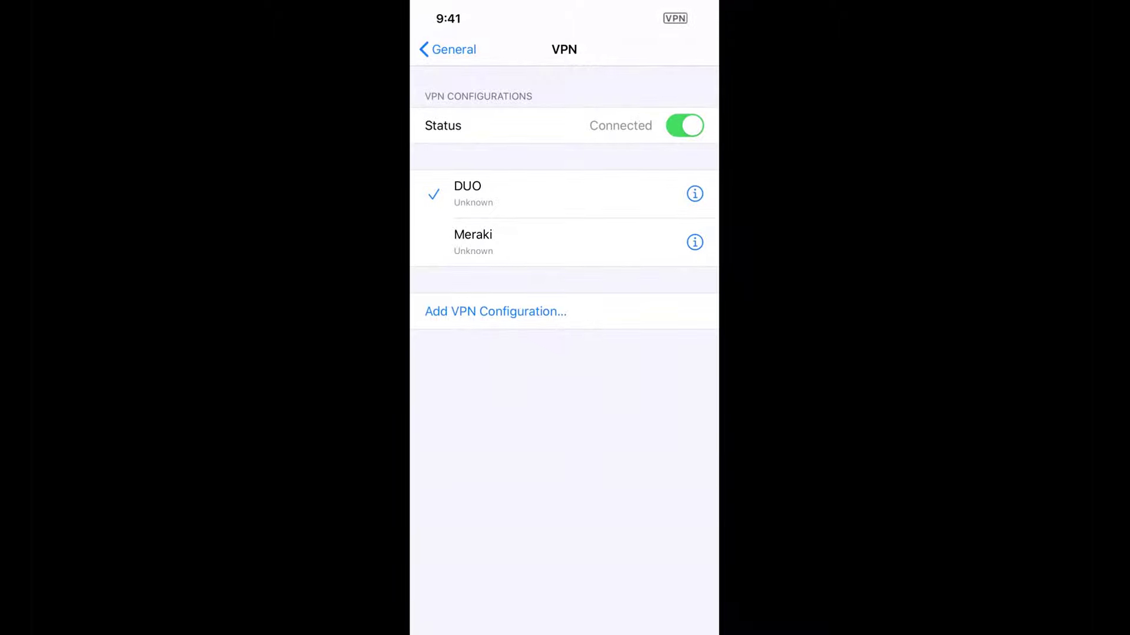
left_click(695, 194)
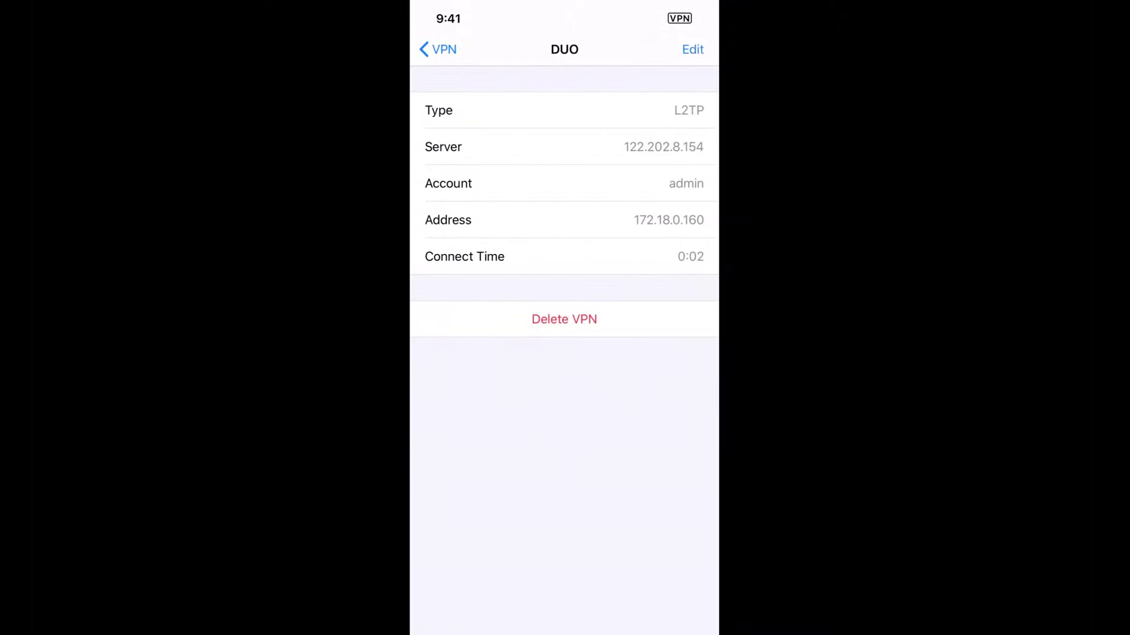